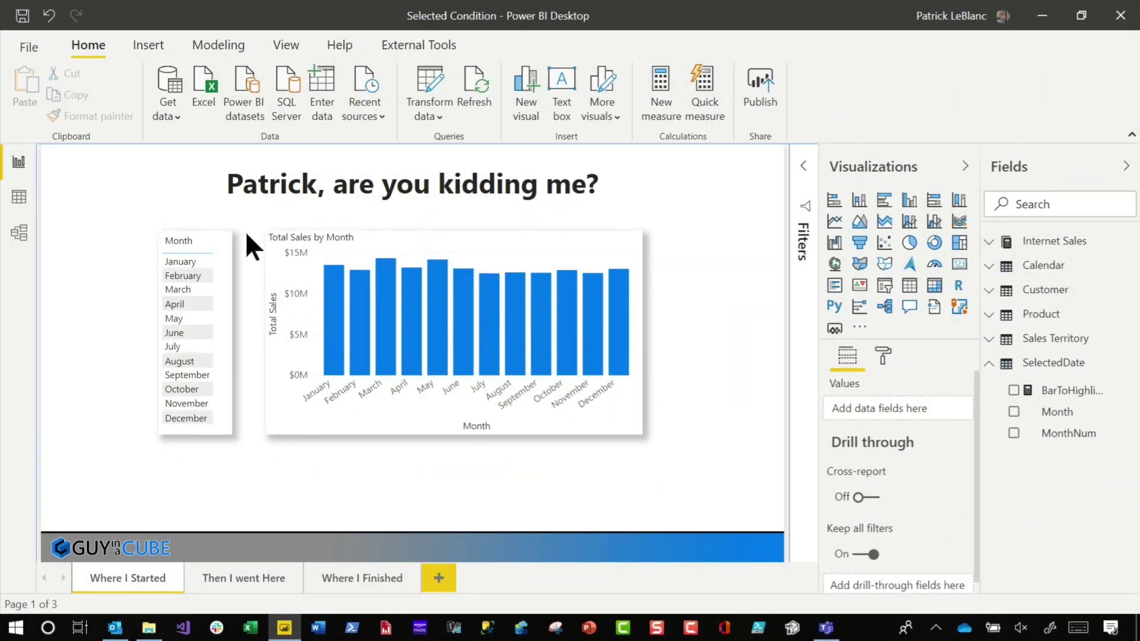
Select the Month slicer and turn on Edit interactions from the Format options.
click(237, 233)
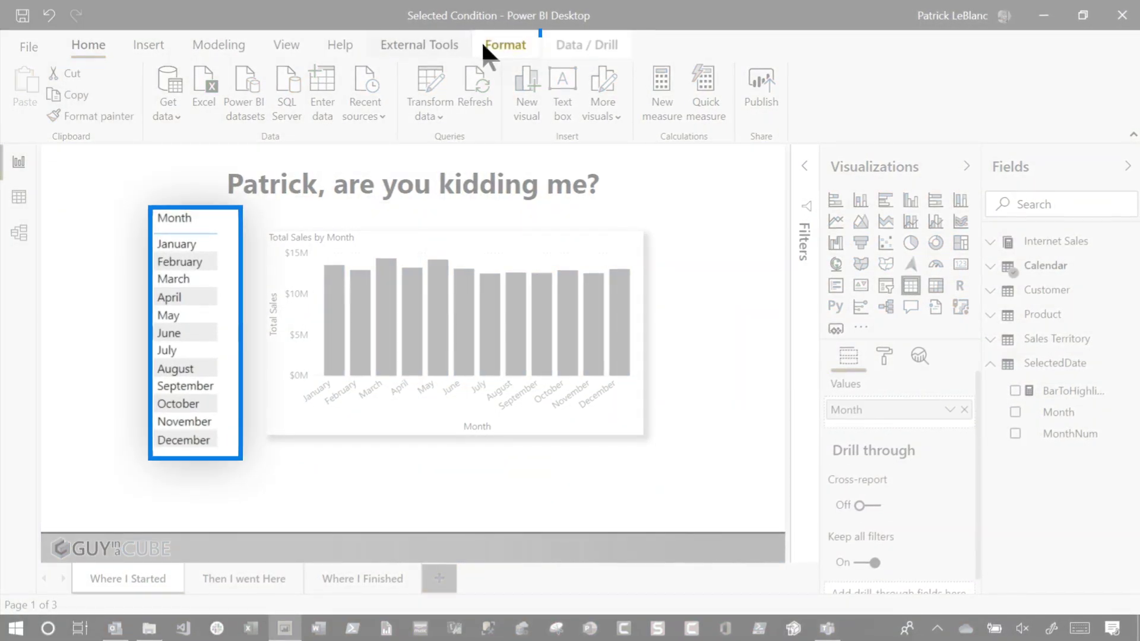
click(479, 40)
click(37, 92)
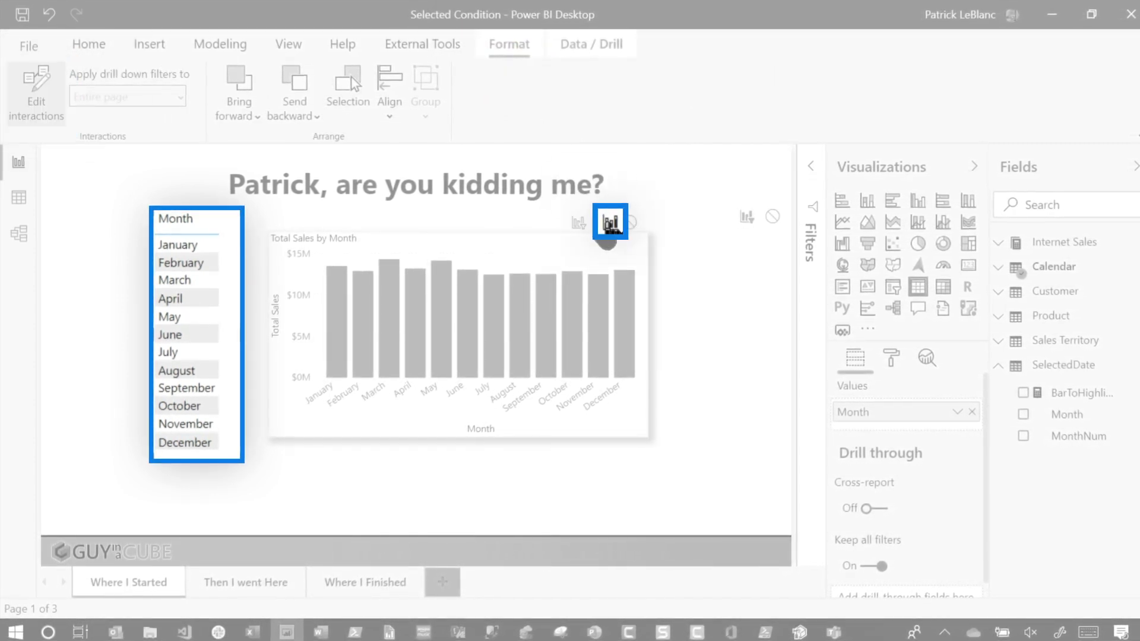
Pick March, May, July and October in the Month slicer, then go to the Then I went Here page.
click(189, 281)
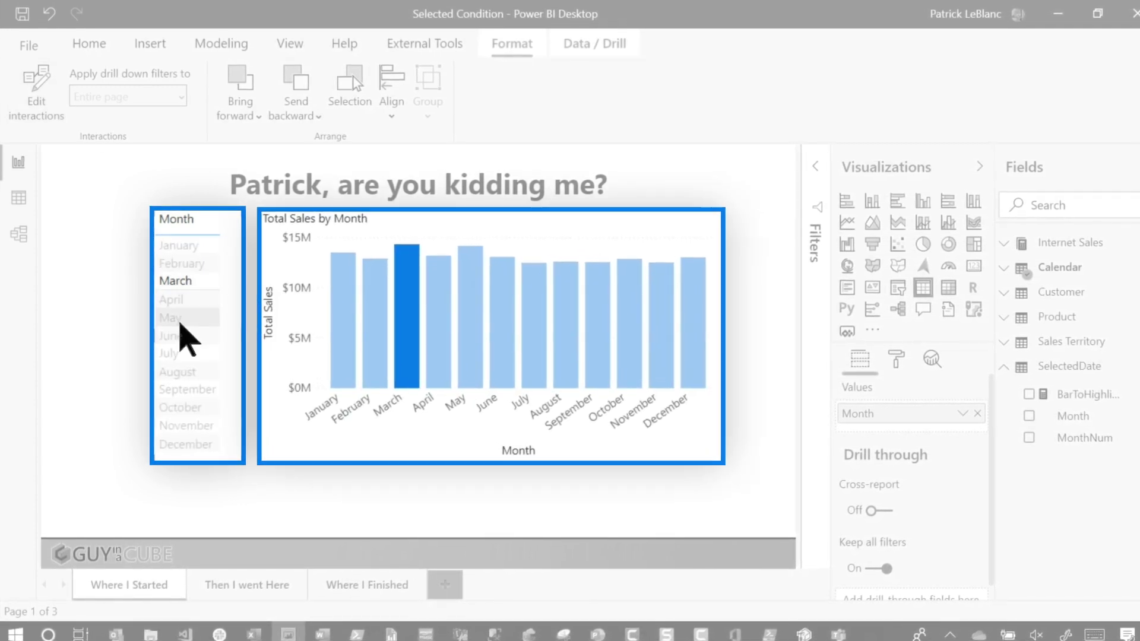
click(178, 319)
ctrl+click(190, 282)
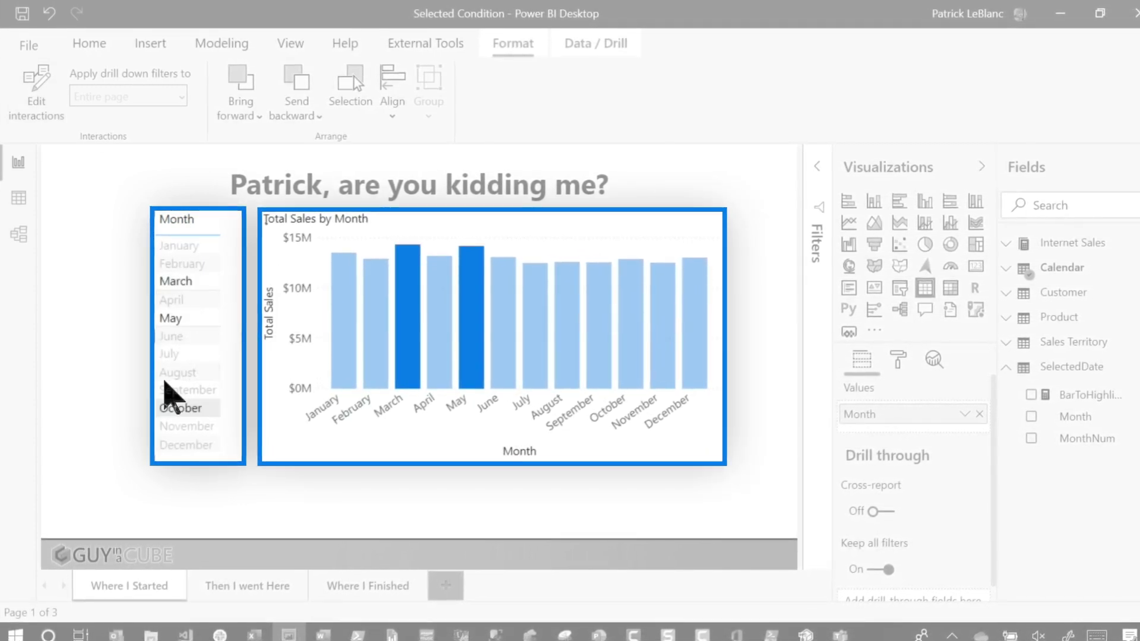
ctrl+click(169, 363)
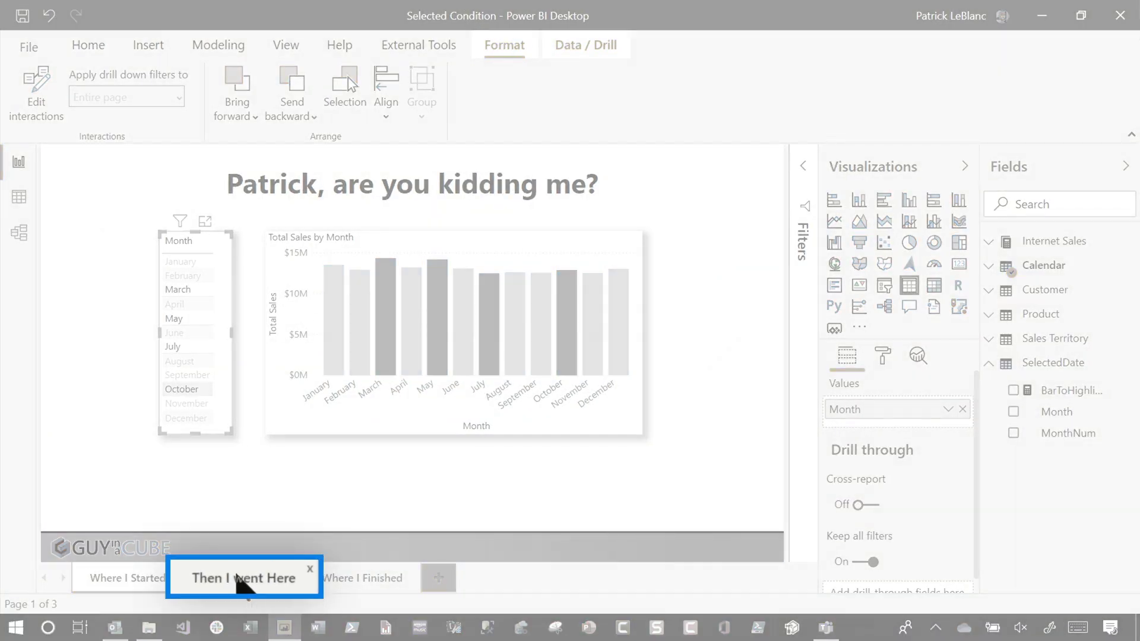
click(237, 576)
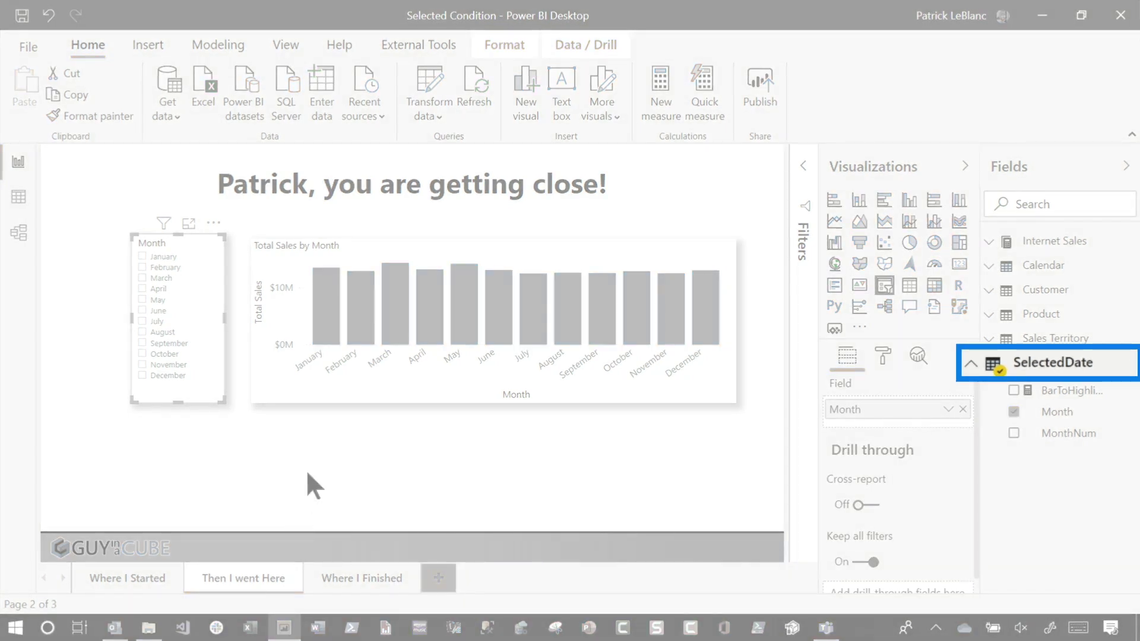
Review the SelectedDate table's ALL formula over Calendar Month and MonthNum.
click(1036, 363)
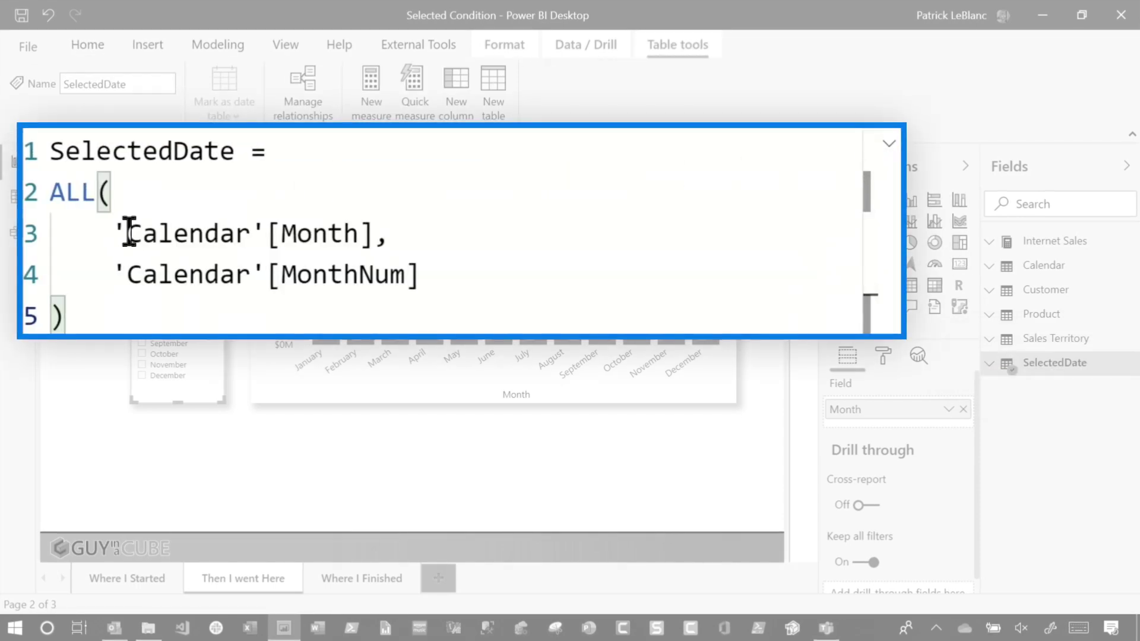
drag(114, 227, 415, 234)
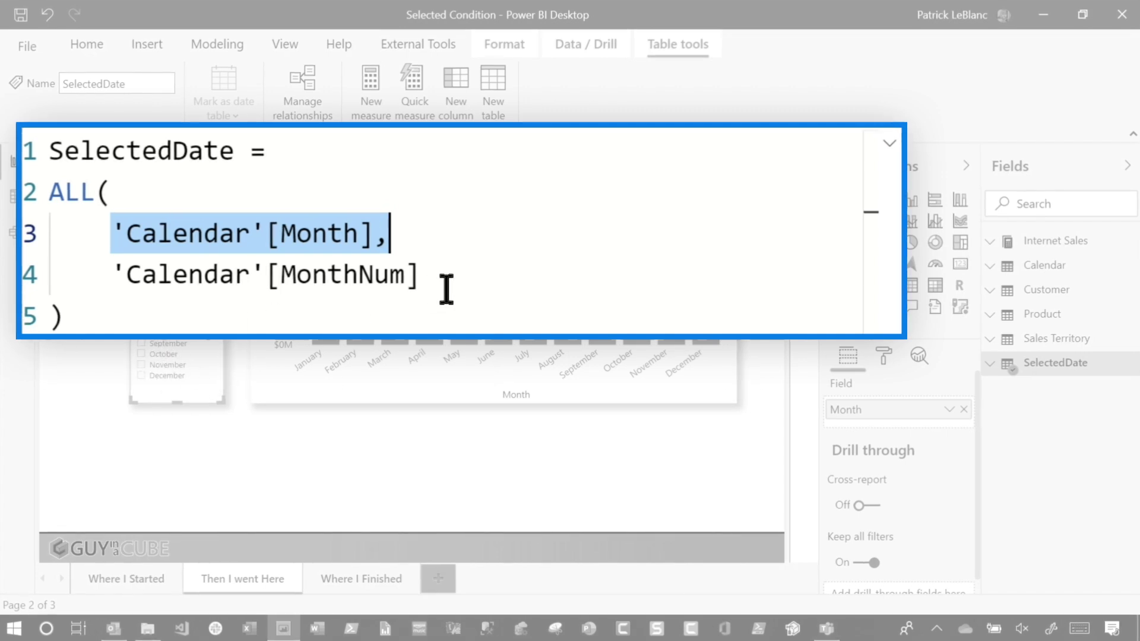
drag(446, 291, 147, 284)
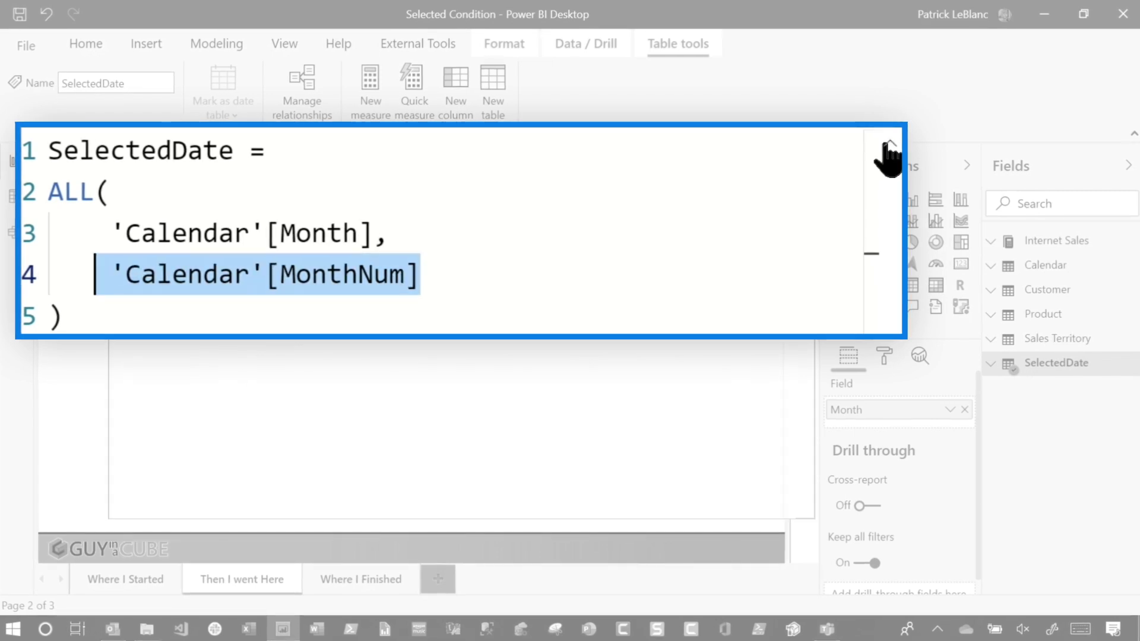
In Model view, move the SelectedDate card aside and fit the diagram to the page.
click(22, 239)
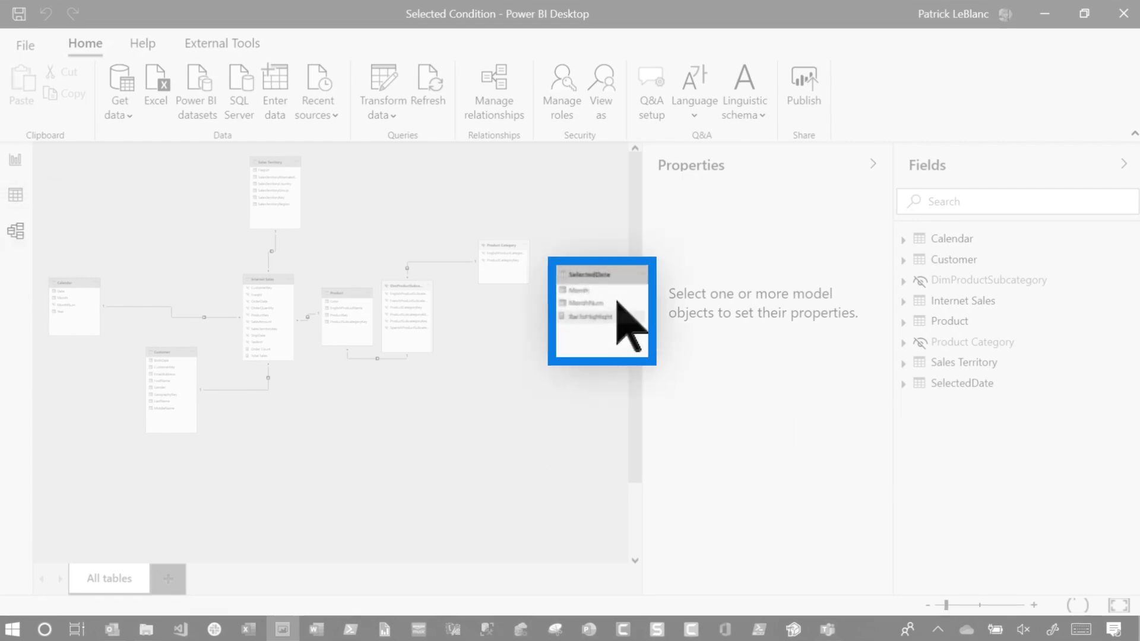
drag(608, 284, 479, 364)
click(872, 163)
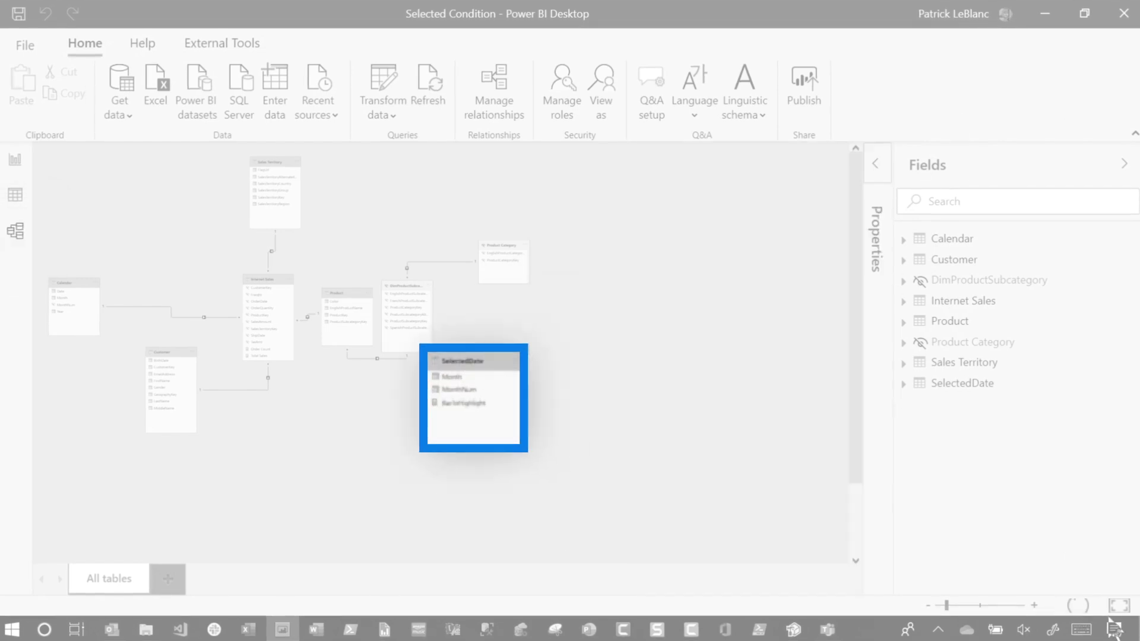
click(1116, 606)
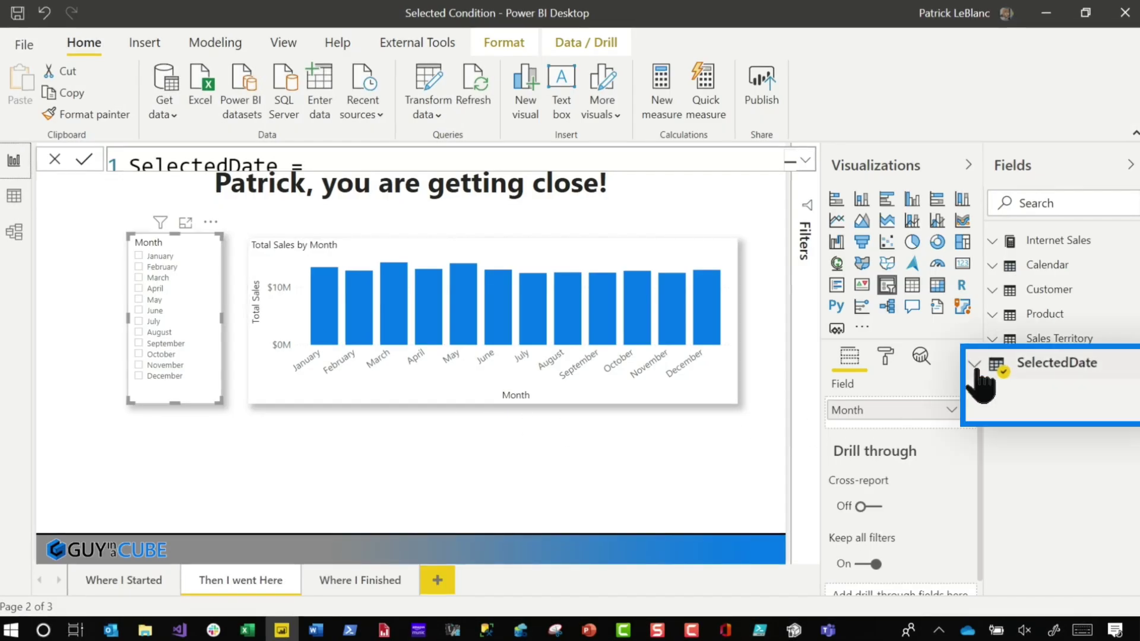
Inspect the BarToHighlight measure's DAX (#0079EB vs #99C9F7), then select the Total Sales by Month chart.
click(1057, 362)
click(1073, 398)
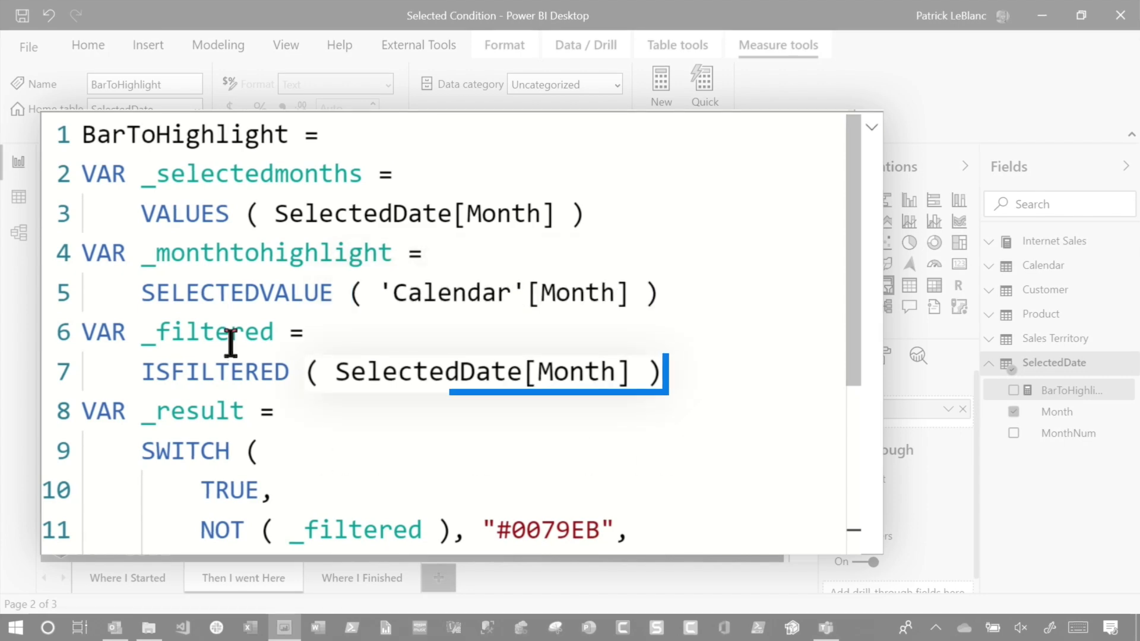
drag(146, 337, 530, 366)
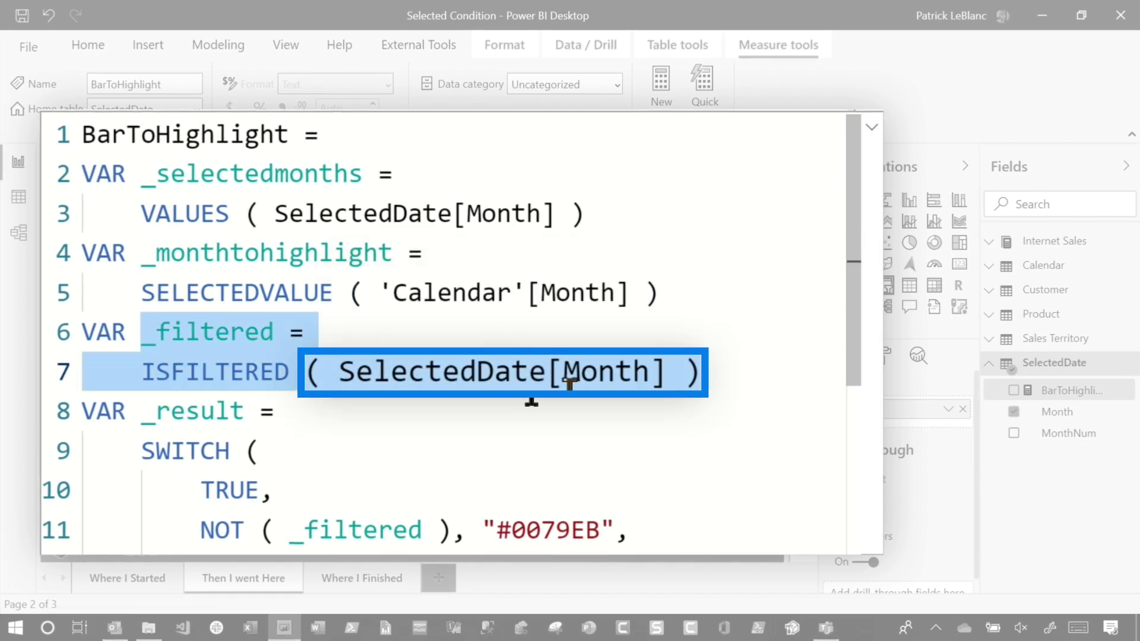
scroll(557, 408, down, 2)
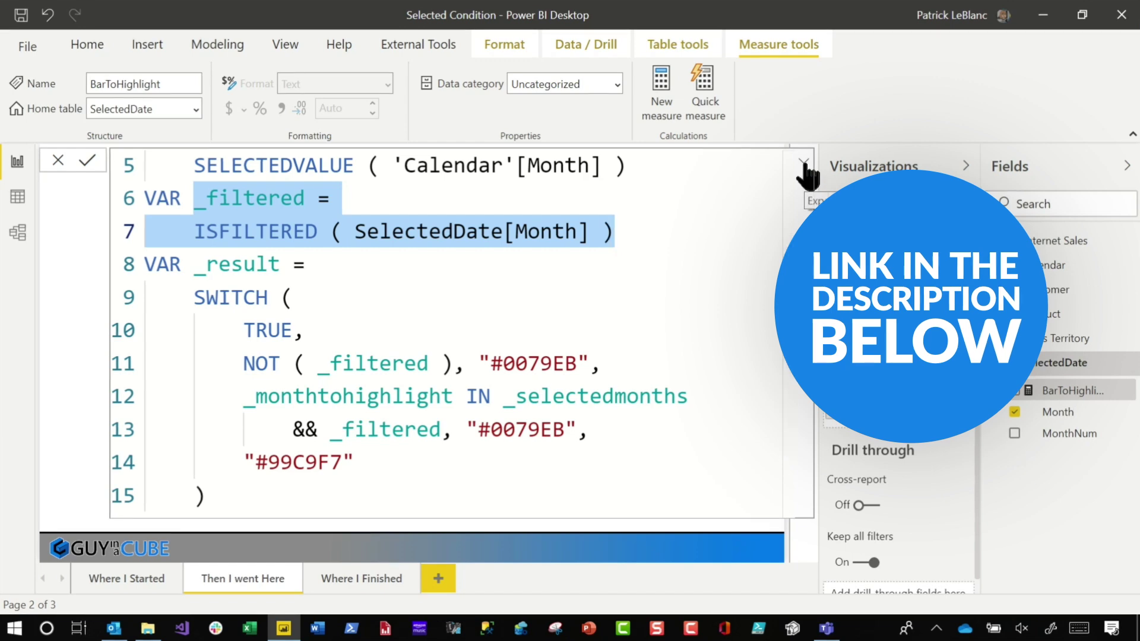
click(804, 164)
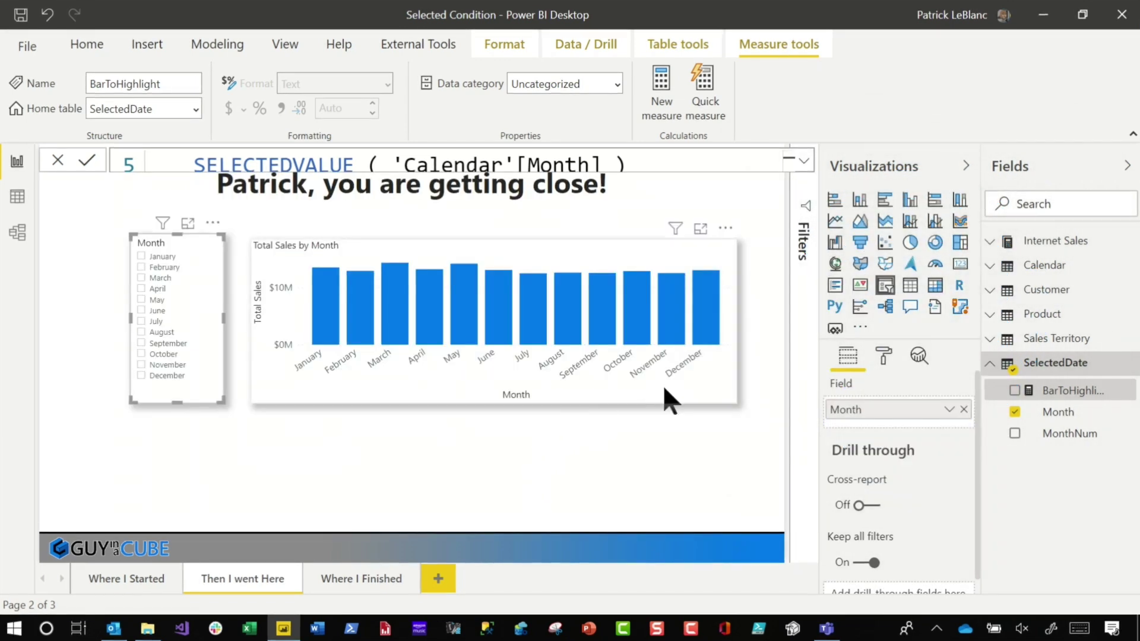
click(664, 388)
Set the chart's default data colour to Field value based on BarToHighlight, then pick April in the slicer.
click(883, 355)
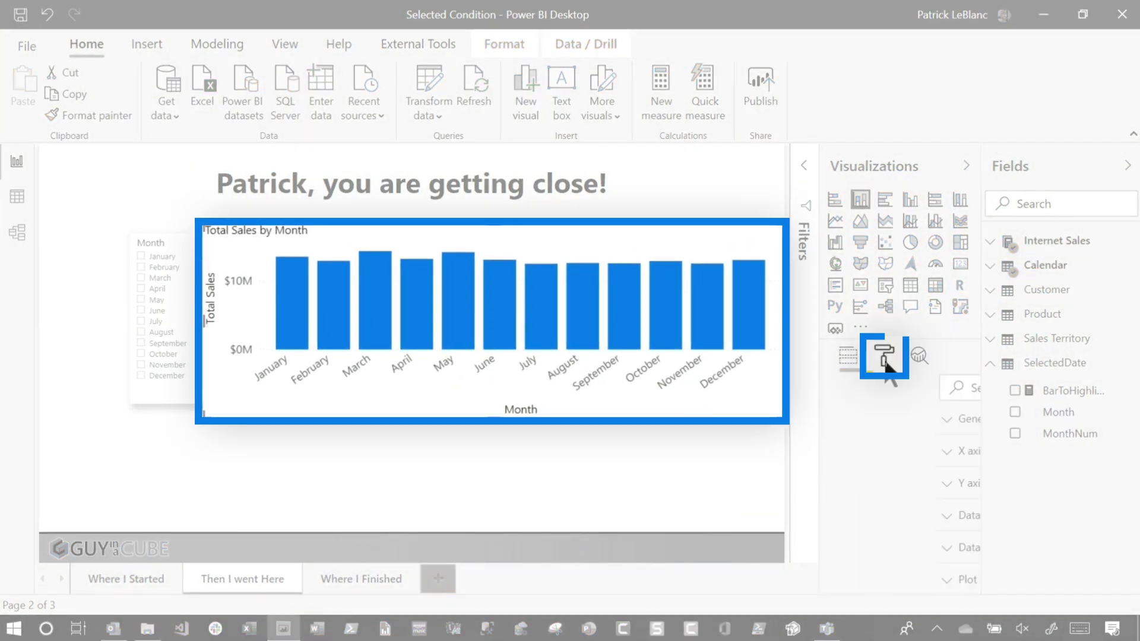
click(851, 526)
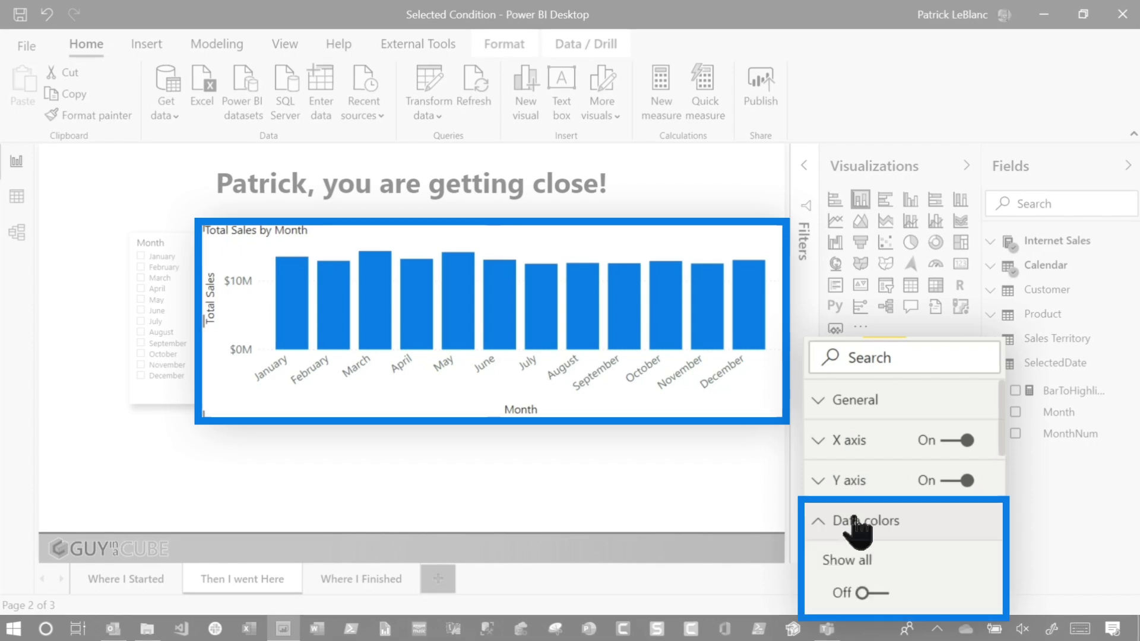
scroll(855, 522, down, 3)
click(847, 445)
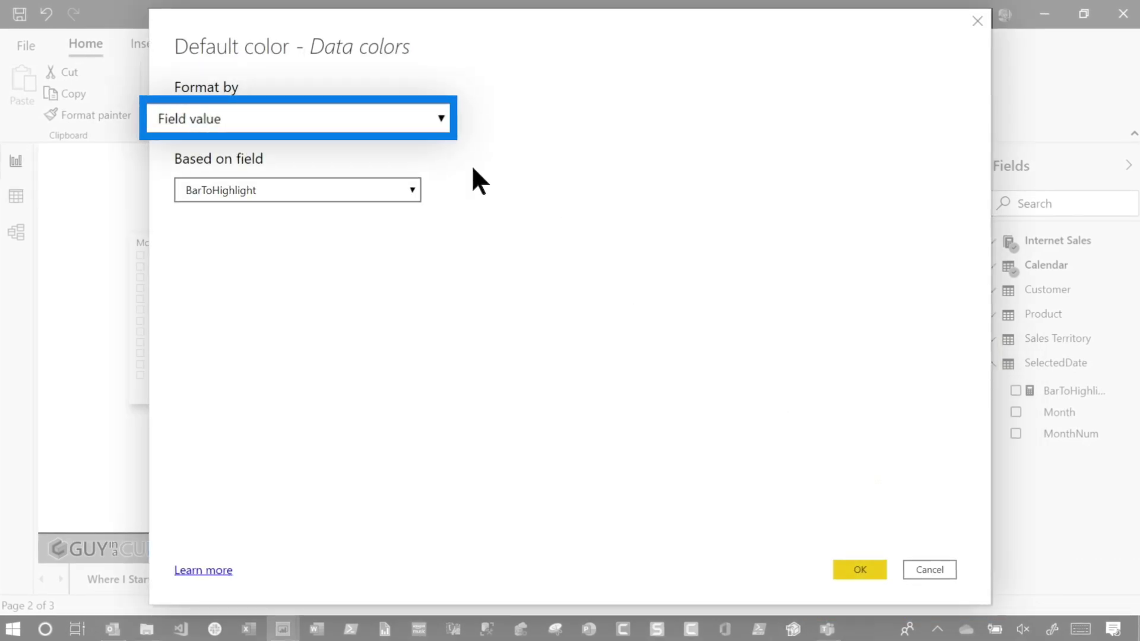
click(368, 124)
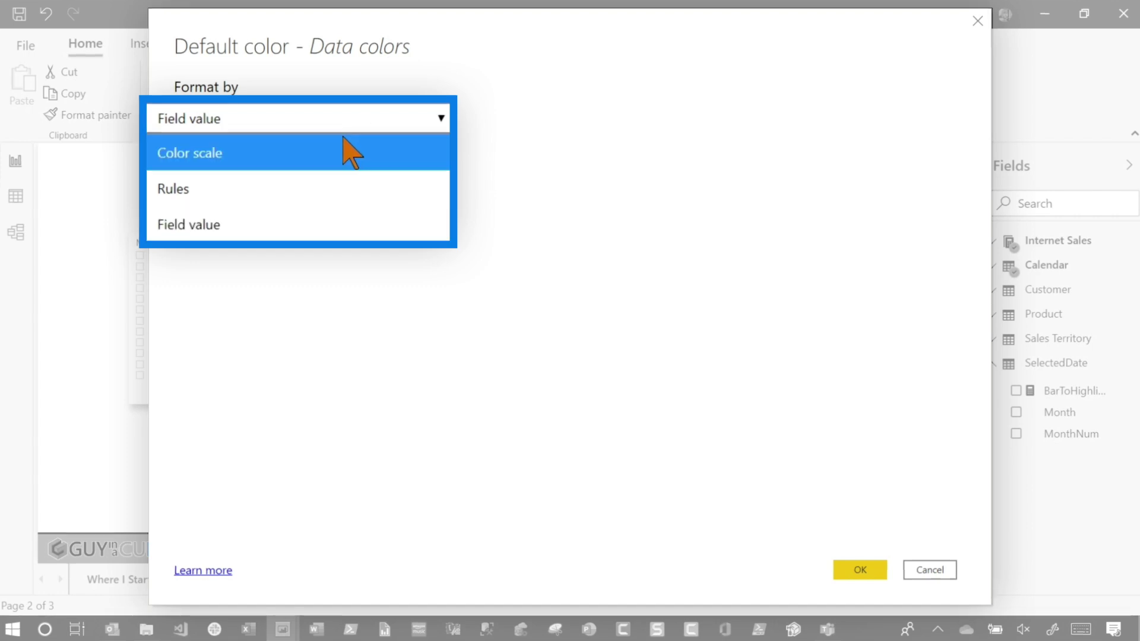
click(286, 225)
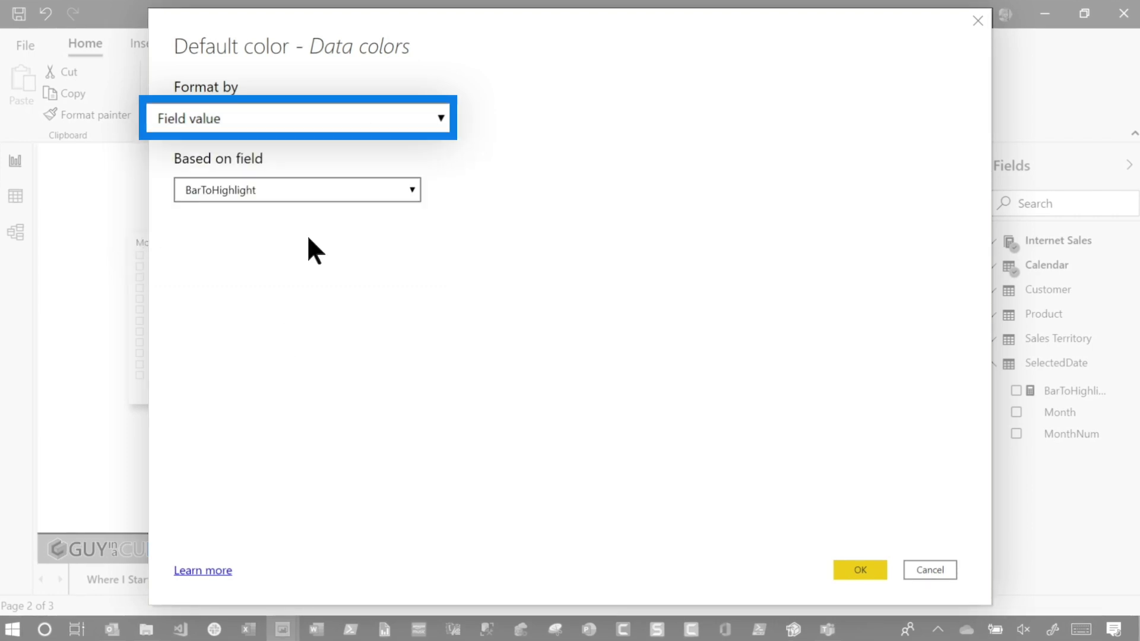
click(309, 189)
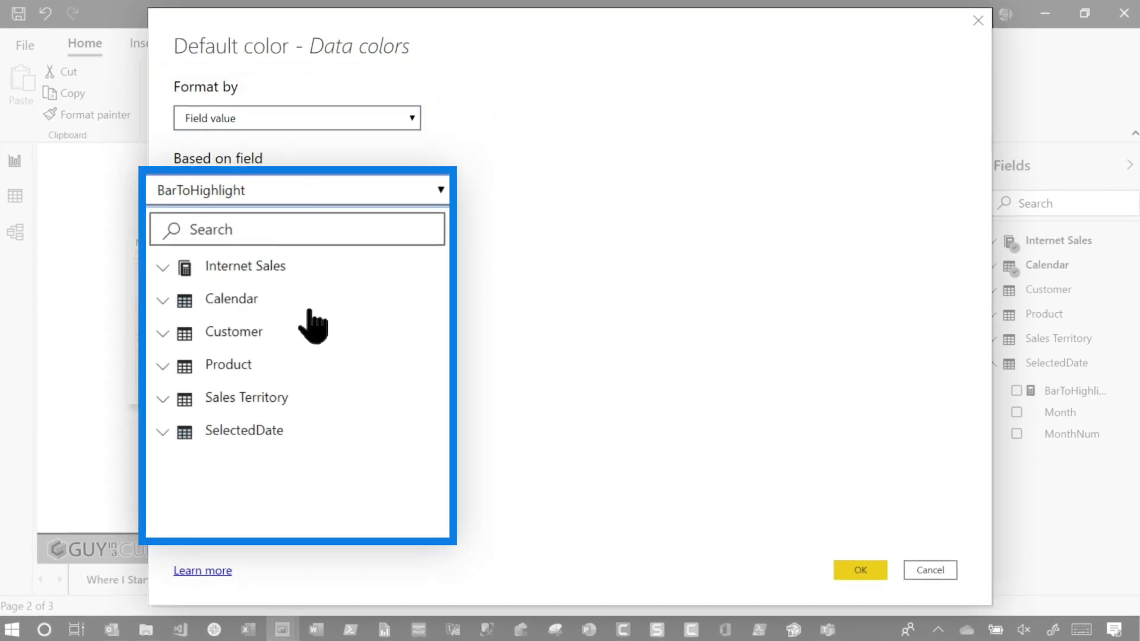
click(843, 574)
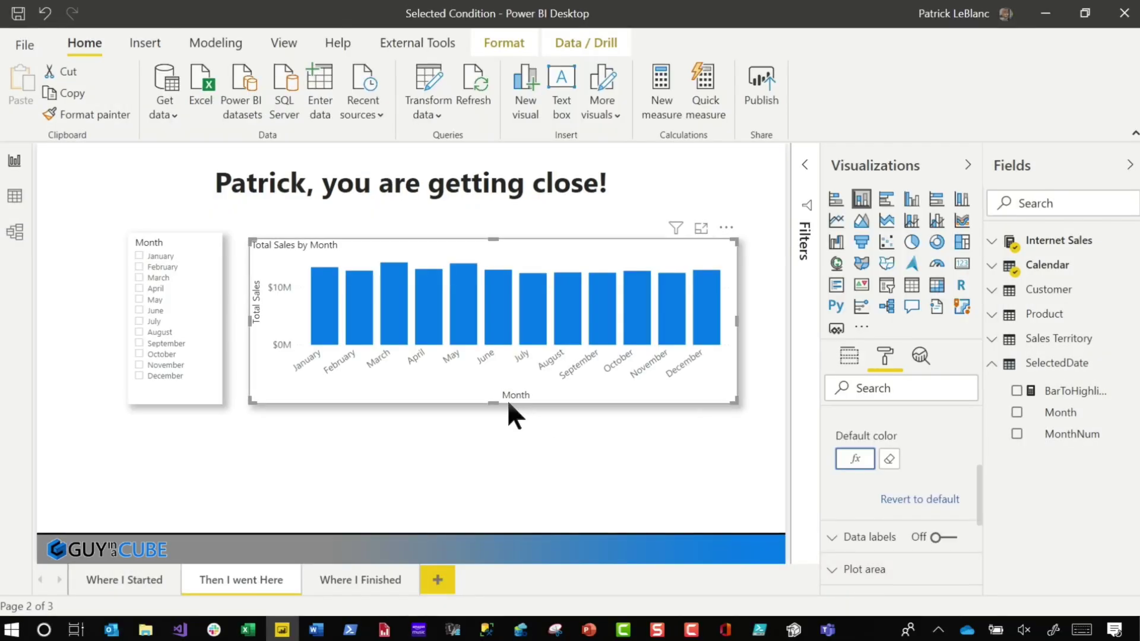
click(201, 288)
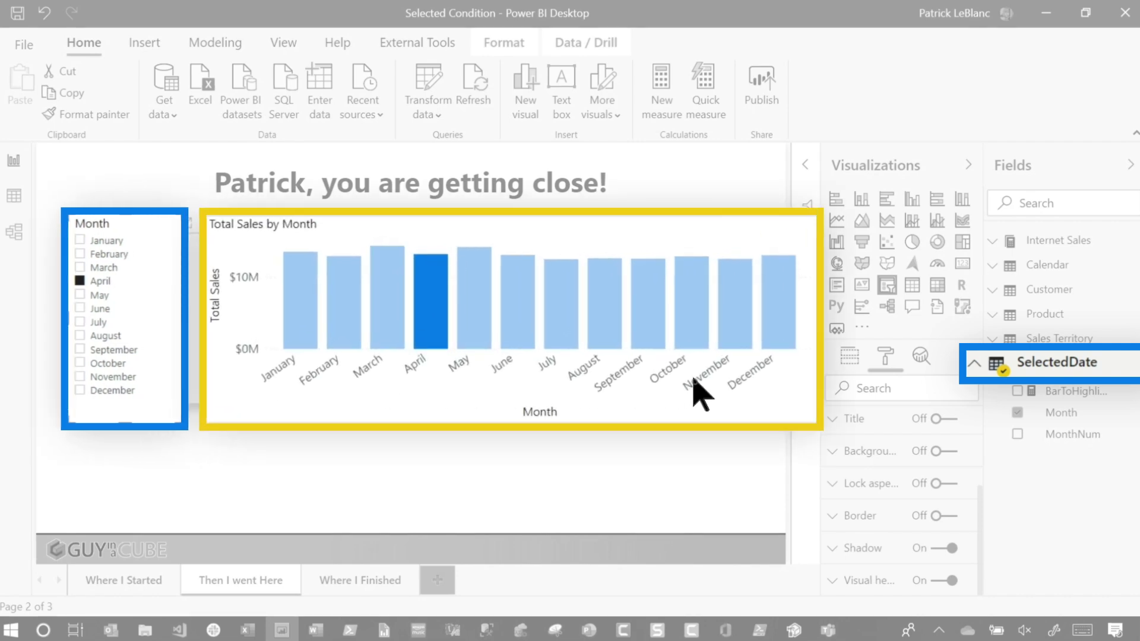
Test the highlighting with May, July and October picked, then move to the Where I Finished page.
click(699, 392)
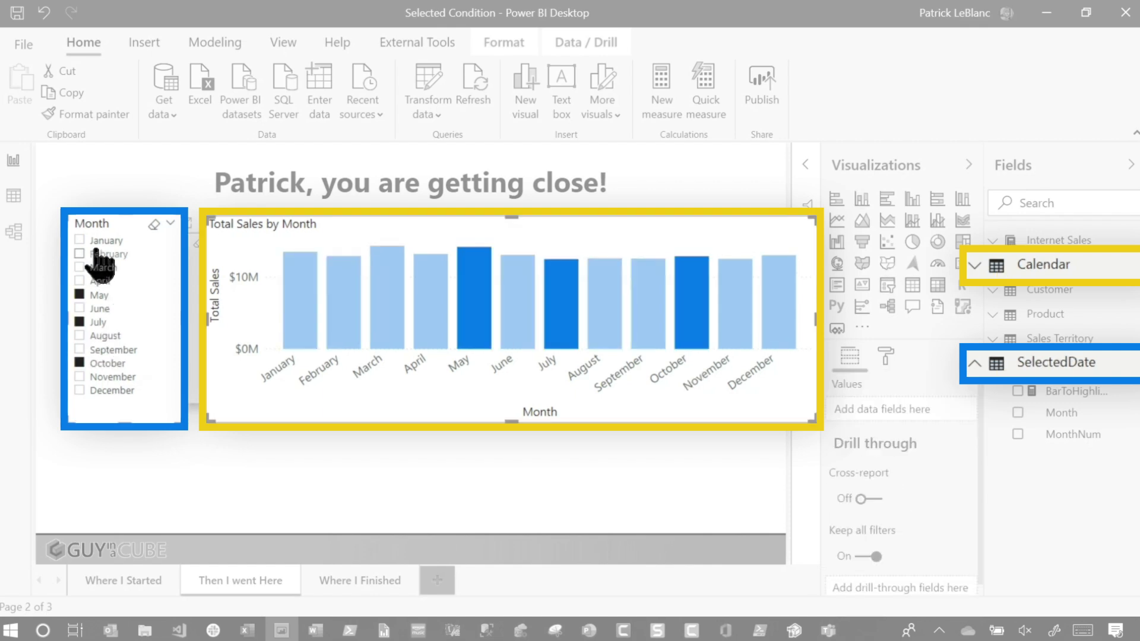
click(98, 256)
click(101, 390)
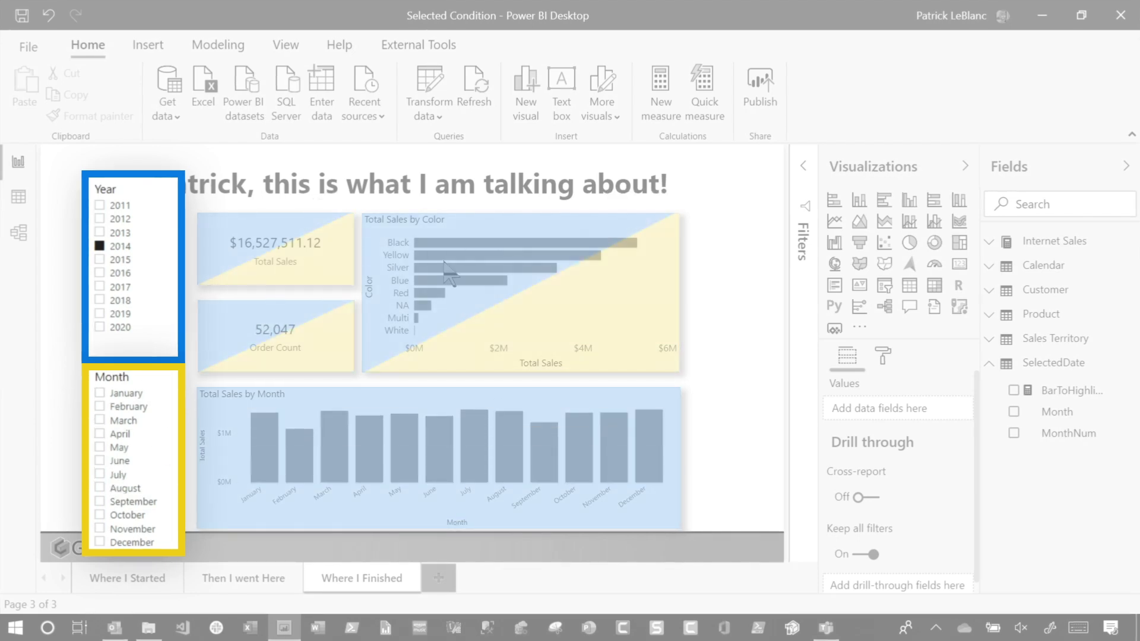
click(172, 446)
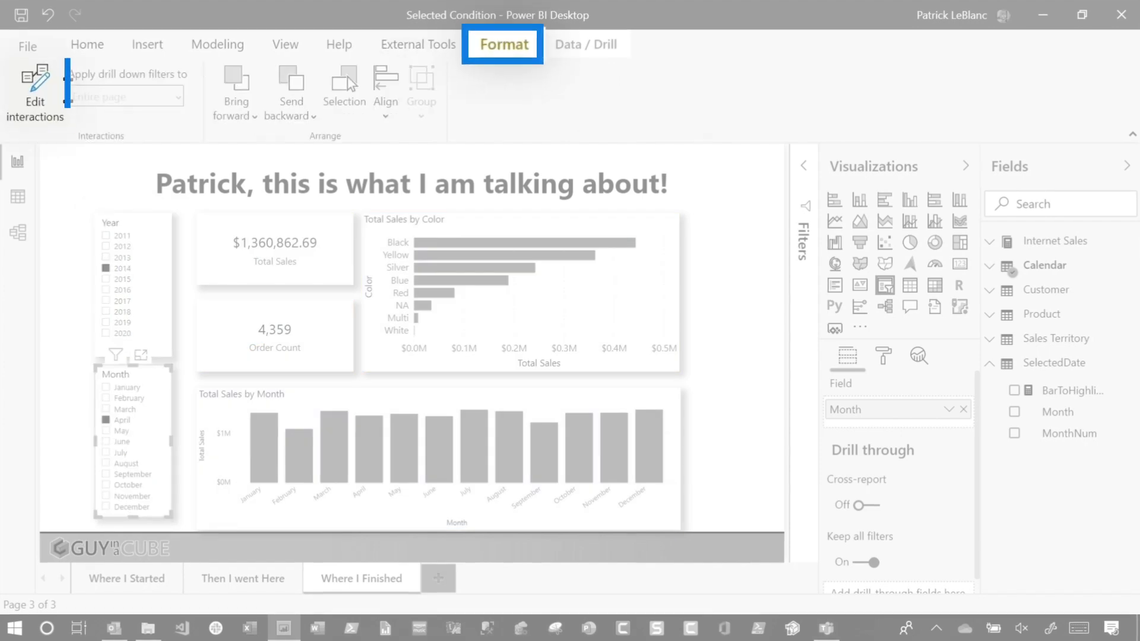
Toggle Edit interactions on and off, then set Year to 2016 and Month to September.
click(36, 86)
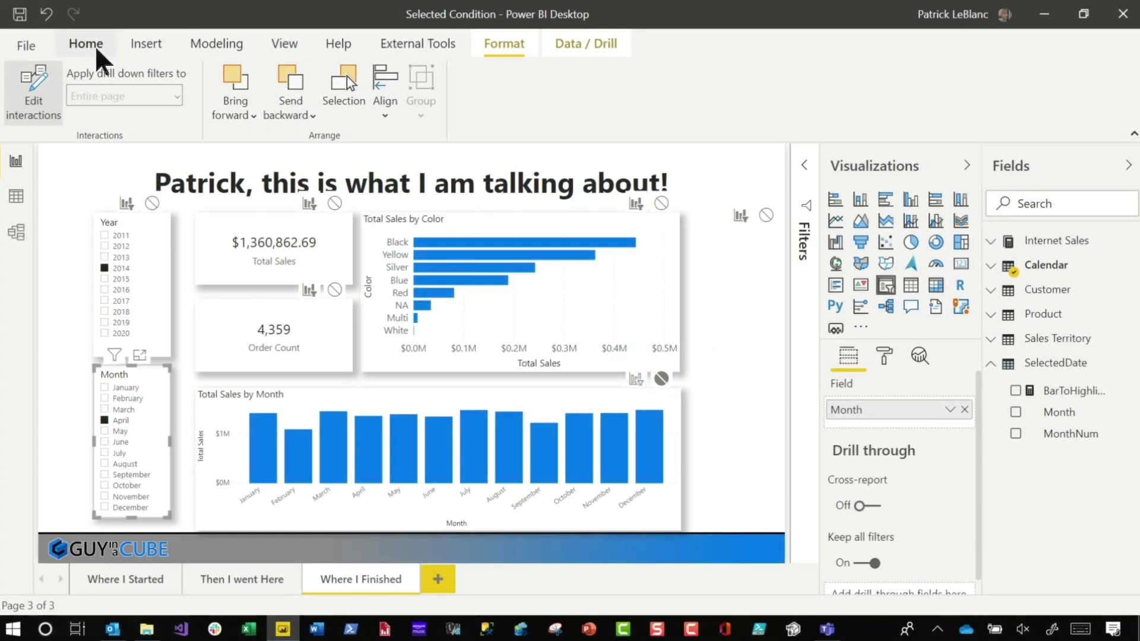
click(36, 89)
click(119, 458)
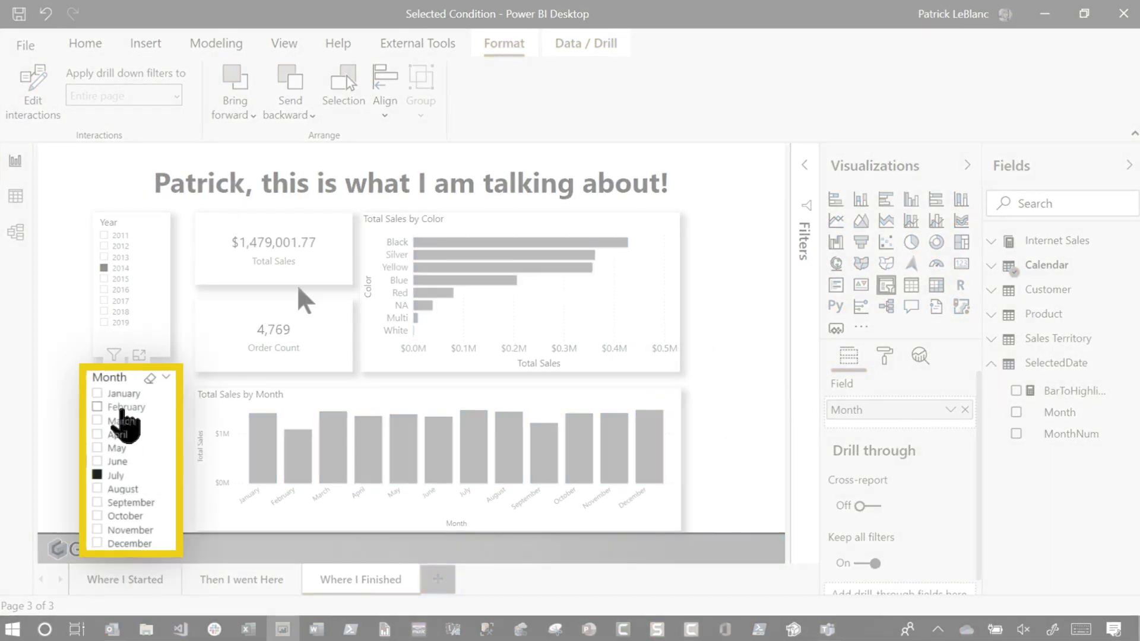
click(117, 434)
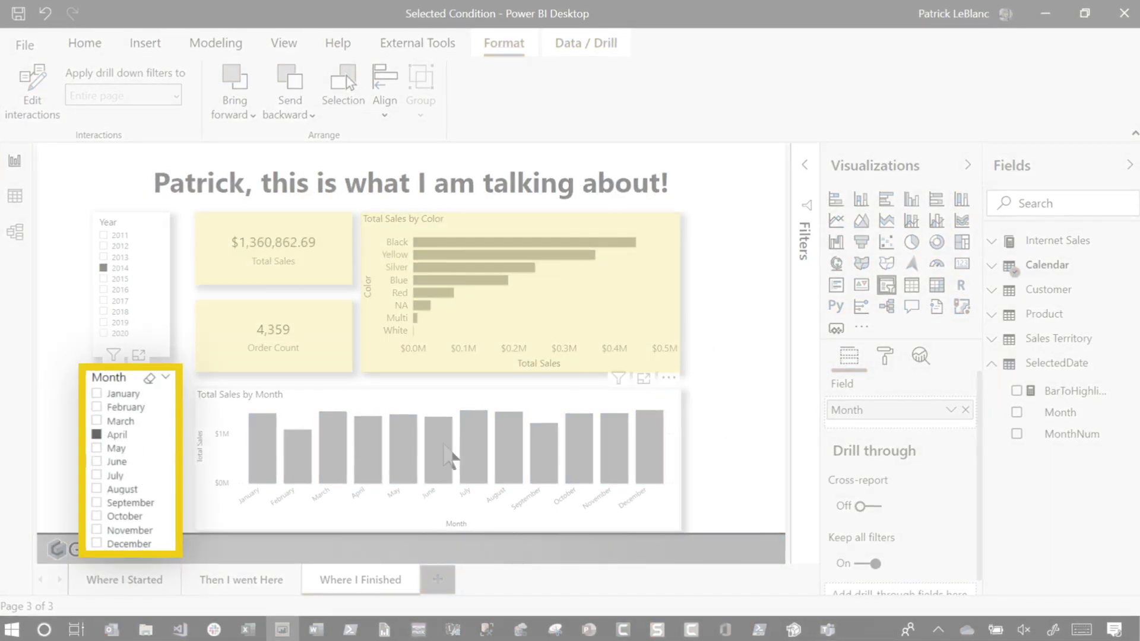
click(120, 290)
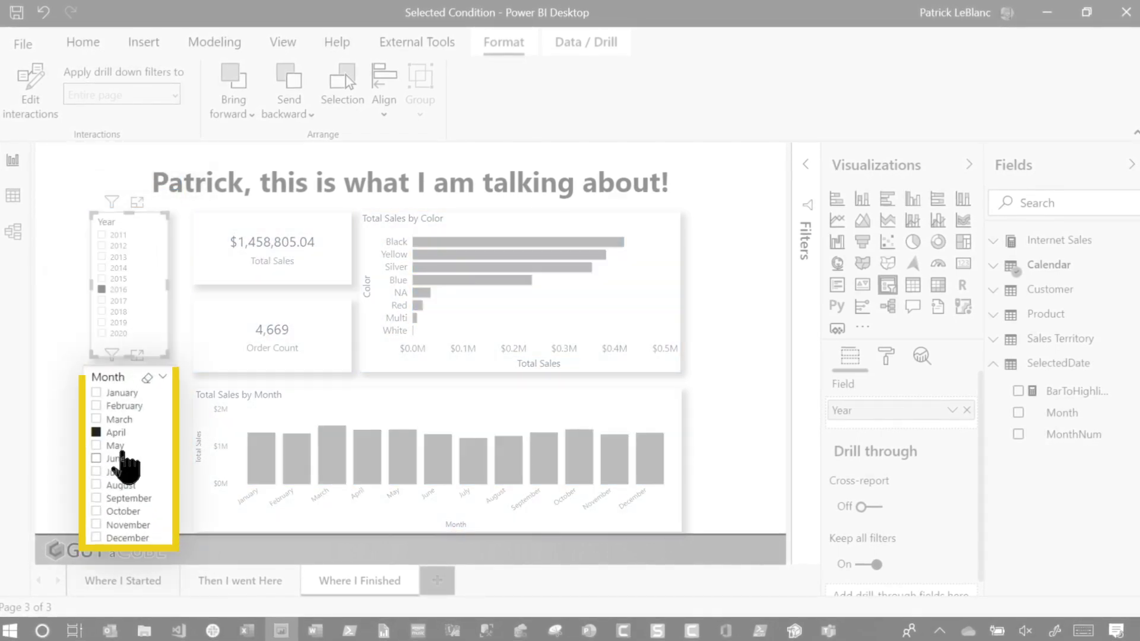
click(116, 454)
click(107, 504)
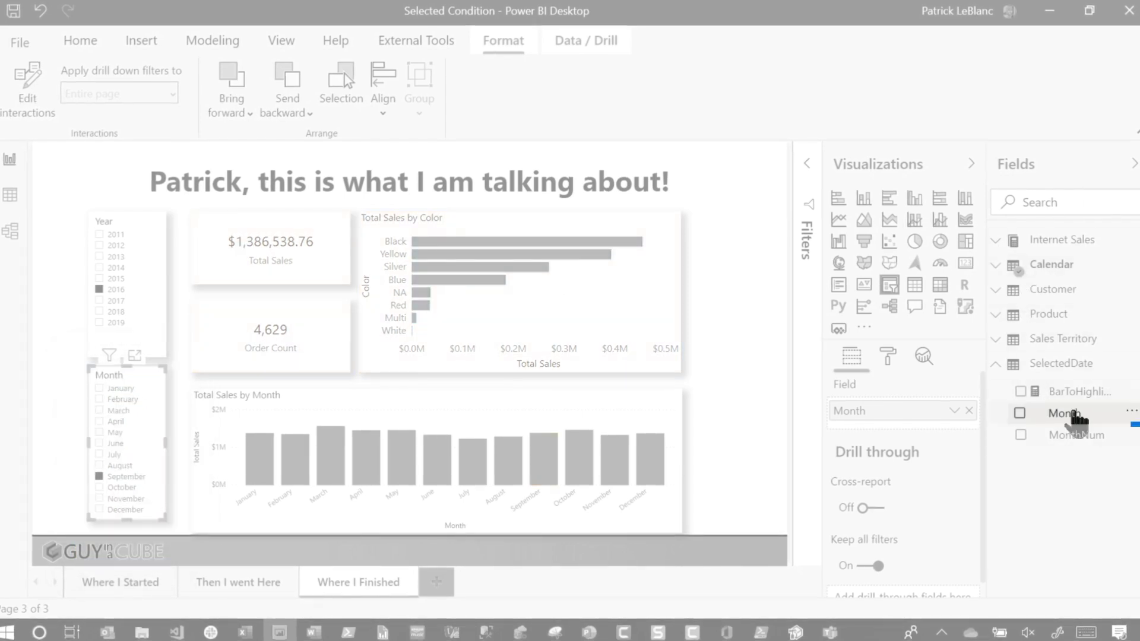
Add SelectedDate Month as a new slicer and pick February and August in it.
drag(759, 237, 753, 235)
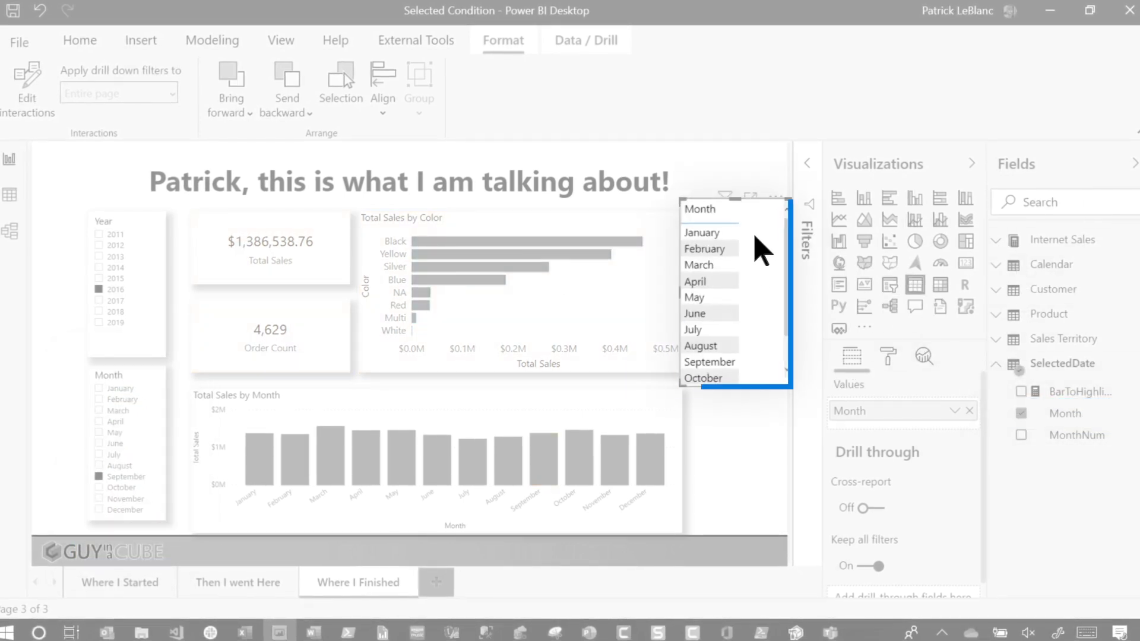
click(890, 286)
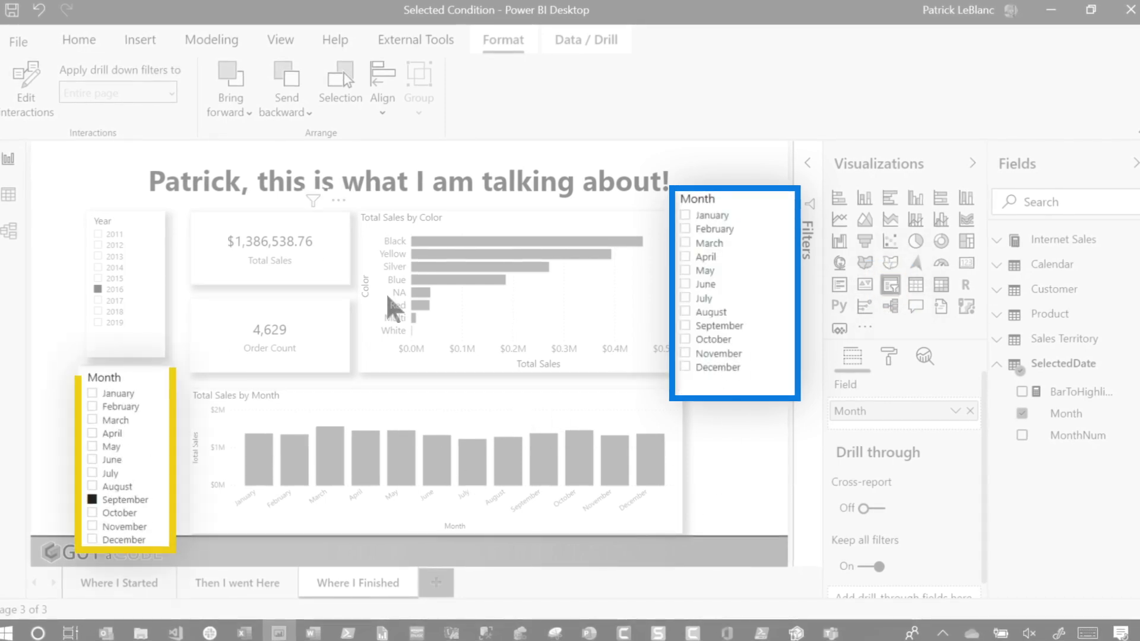
click(706, 328)
click(714, 231)
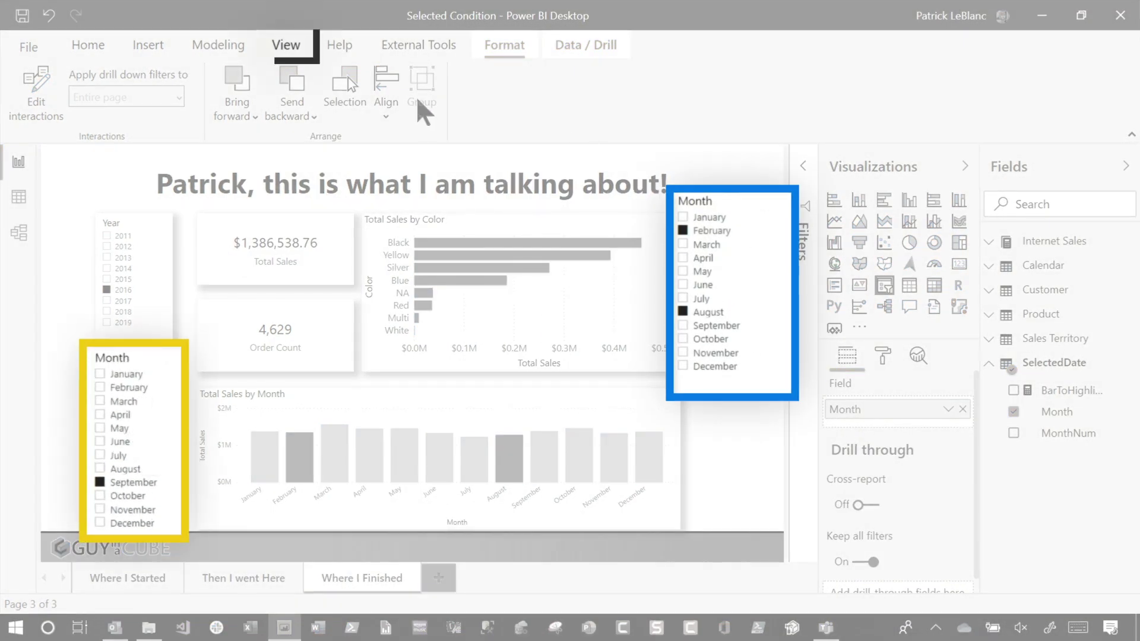
Assign the new Month slicer to the 'Highlight' sync group with field changes synced.
click(285, 45)
click(880, 110)
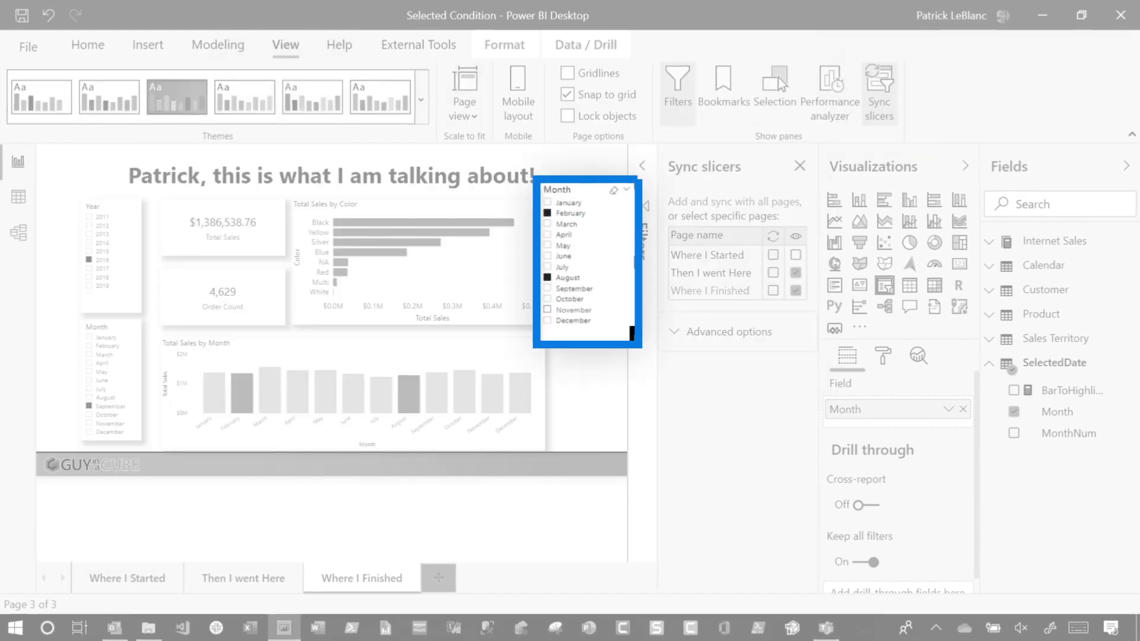
click(674, 332)
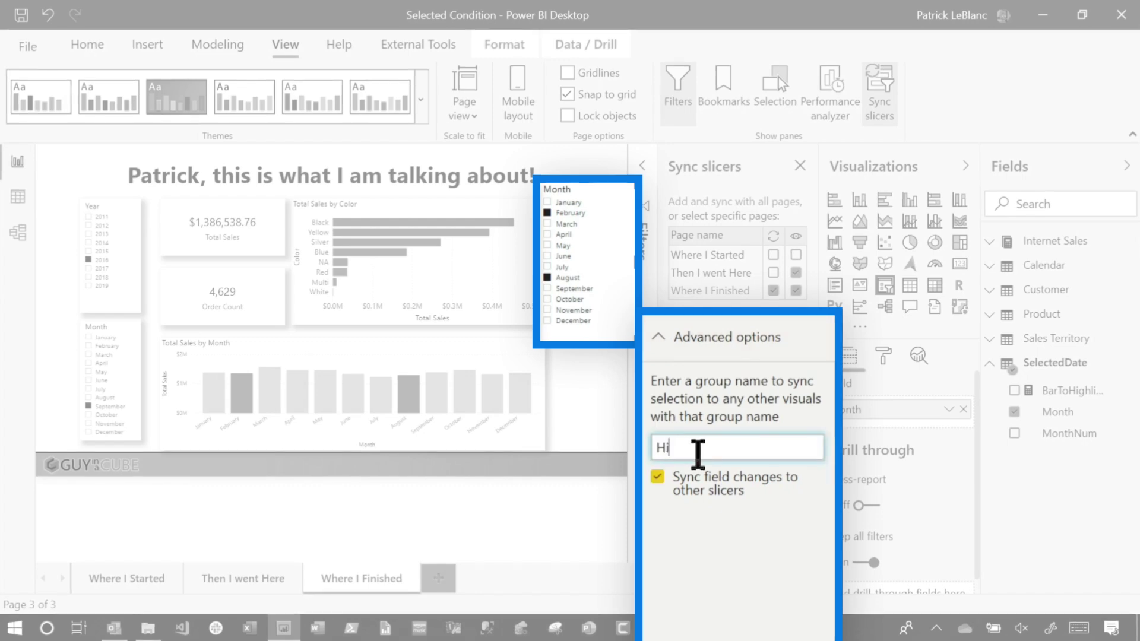
double_click(715, 449)
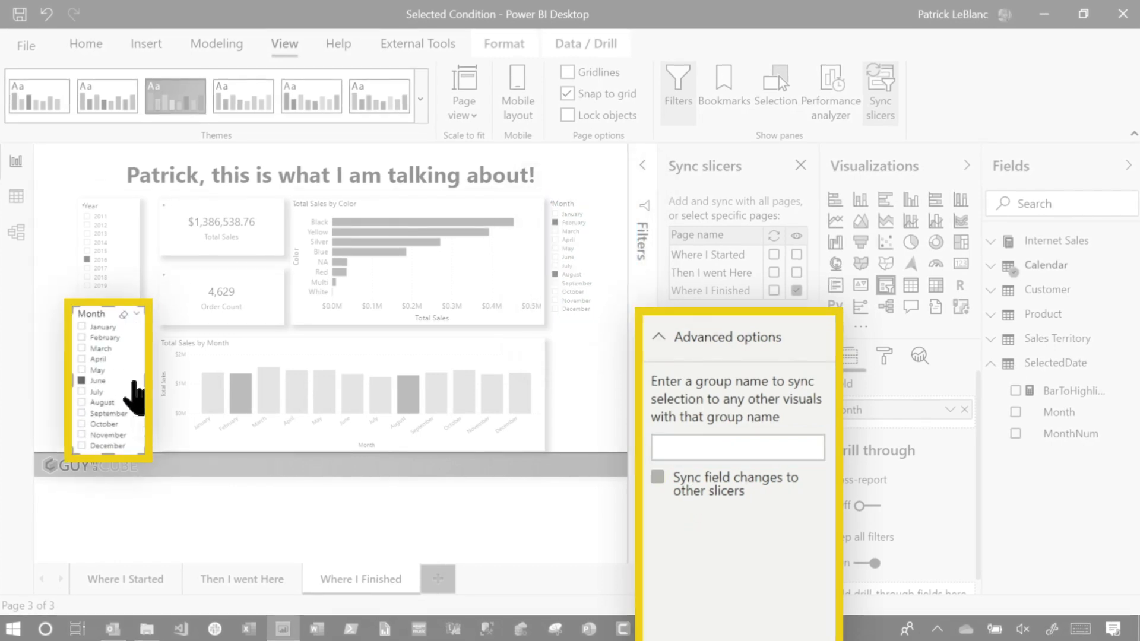
click(706, 440)
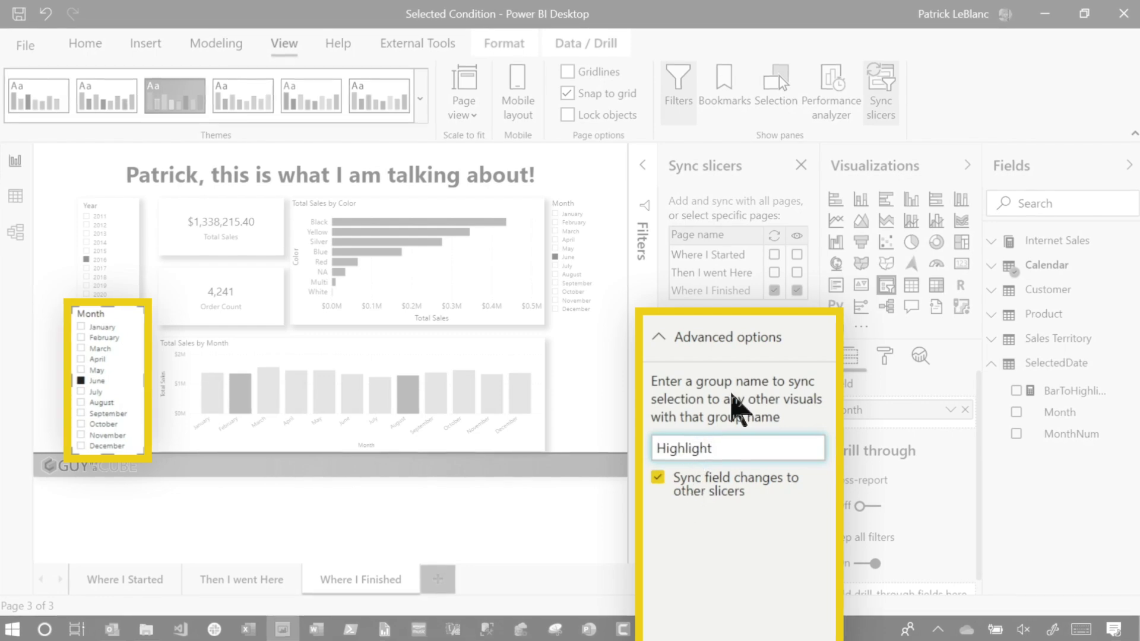
click(801, 165)
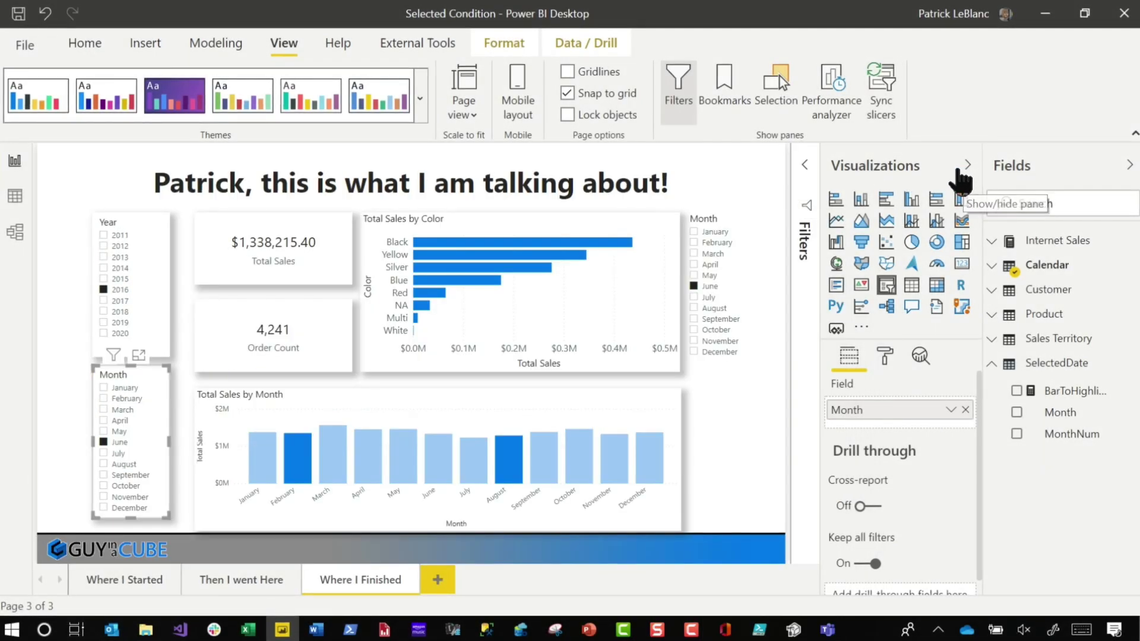
Collapse the Visualizations pane and test month picks across both Month slicers.
click(960, 170)
click(772, 252)
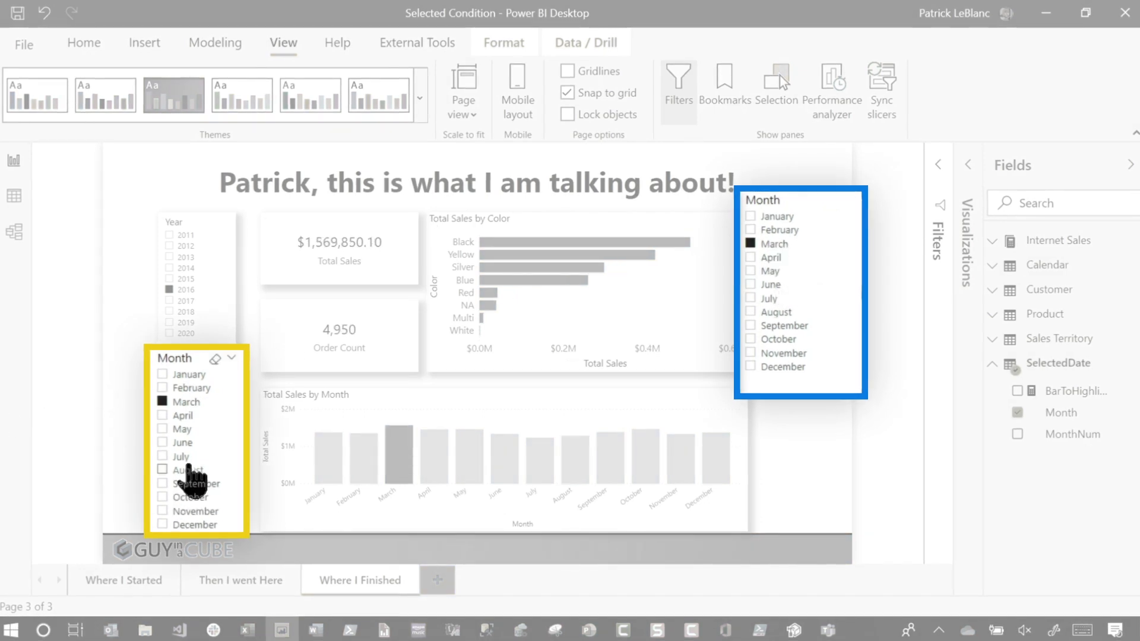
click(185, 458)
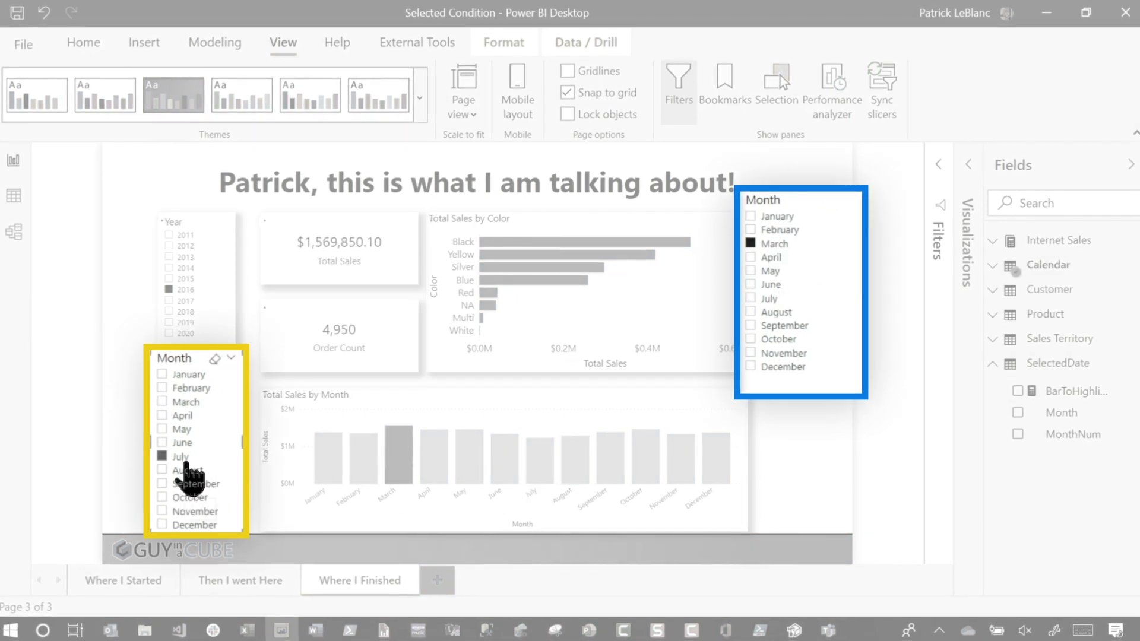
ctrl+click(788, 258)
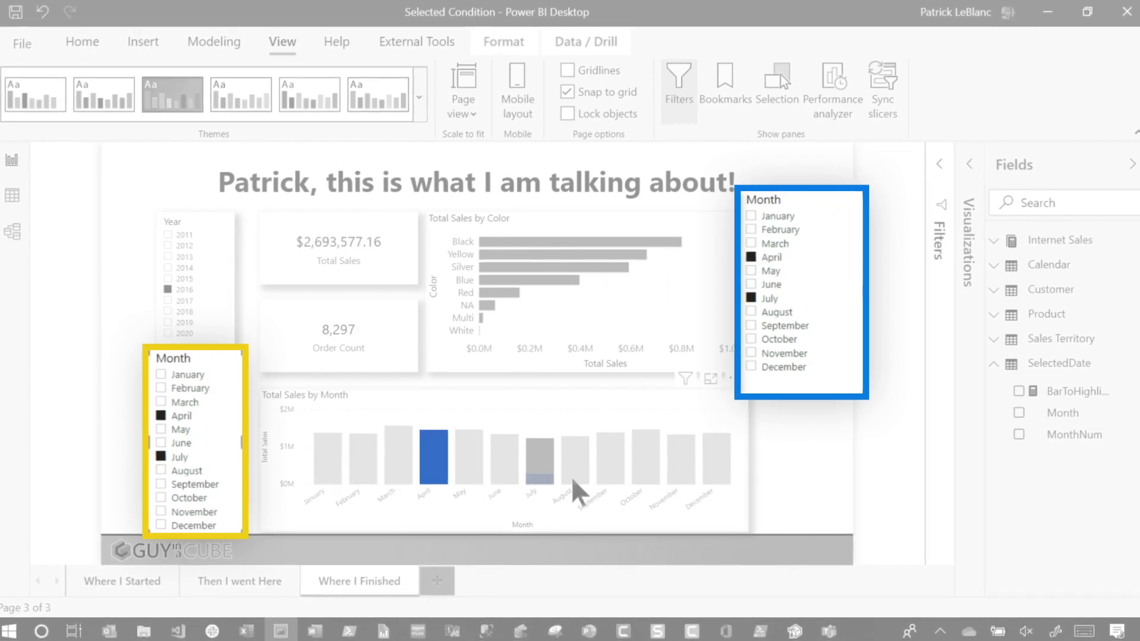
Hide the second Month slicer using the Selection pane's visibility toggle.
mouse_move(573, 482)
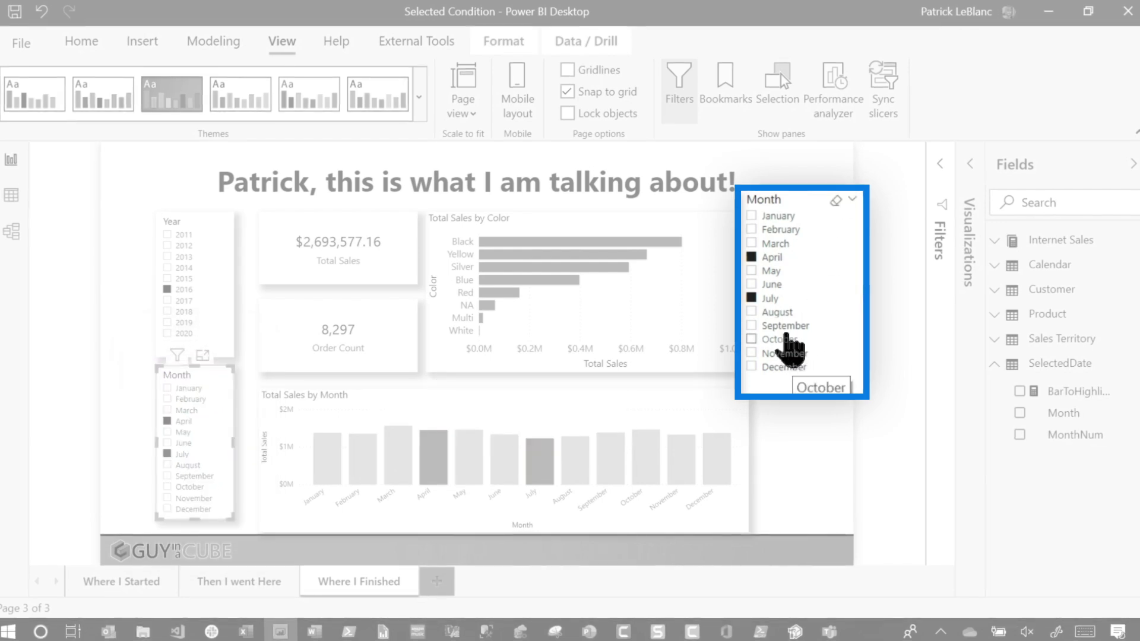
click(782, 70)
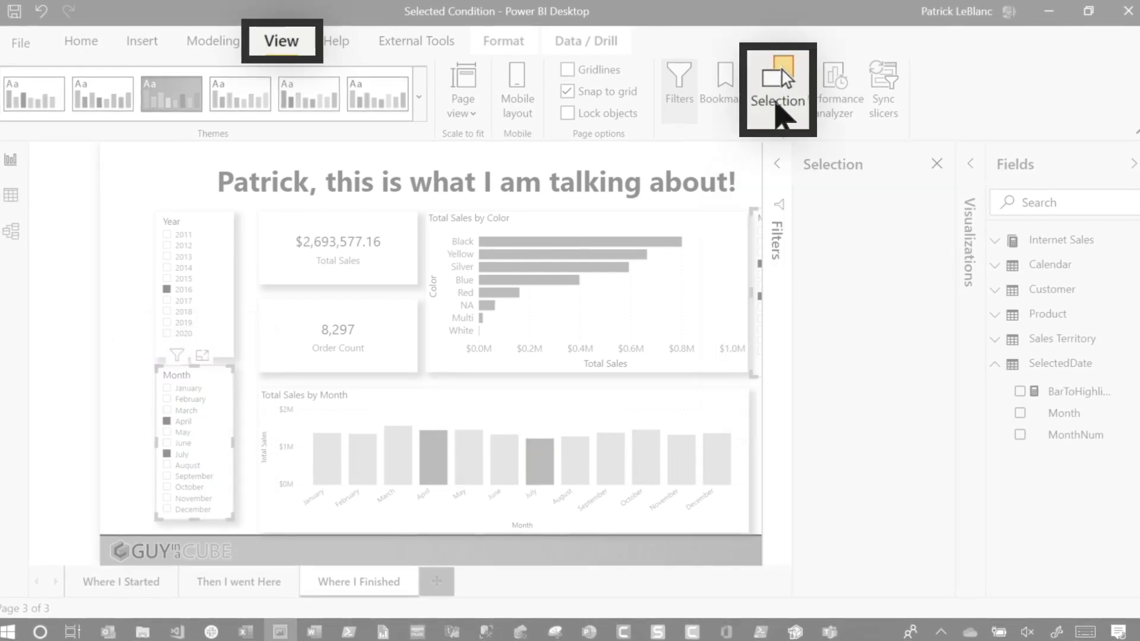
click(745, 356)
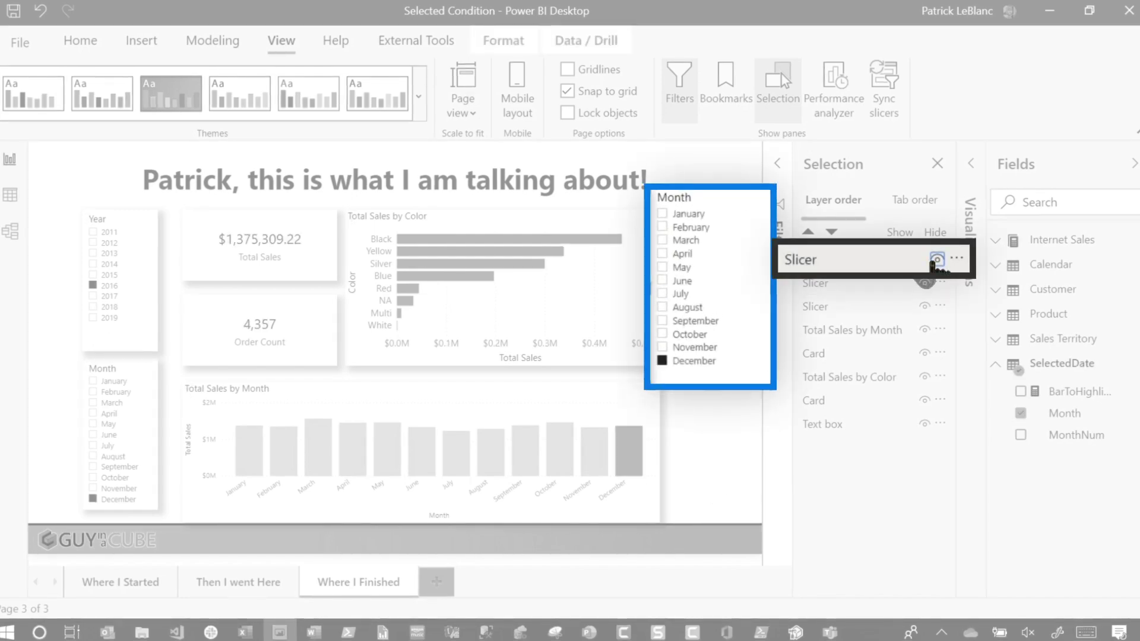
click(936, 261)
click(937, 164)
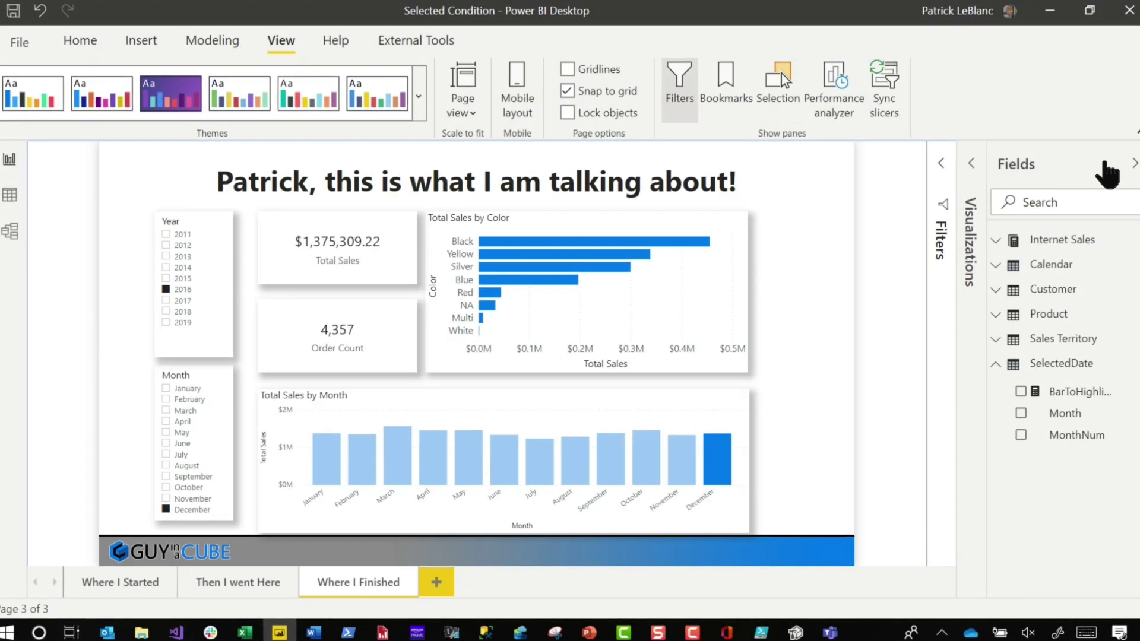
Filter to Year 2018, clear the Month slicer, and pick May and October.
click(1133, 164)
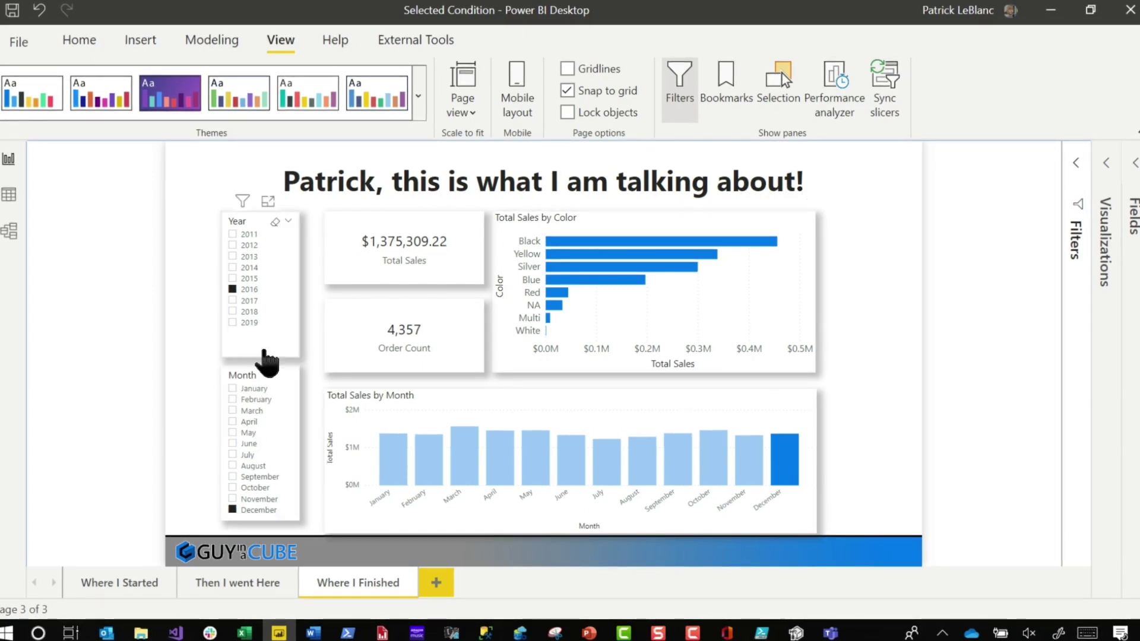
click(246, 312)
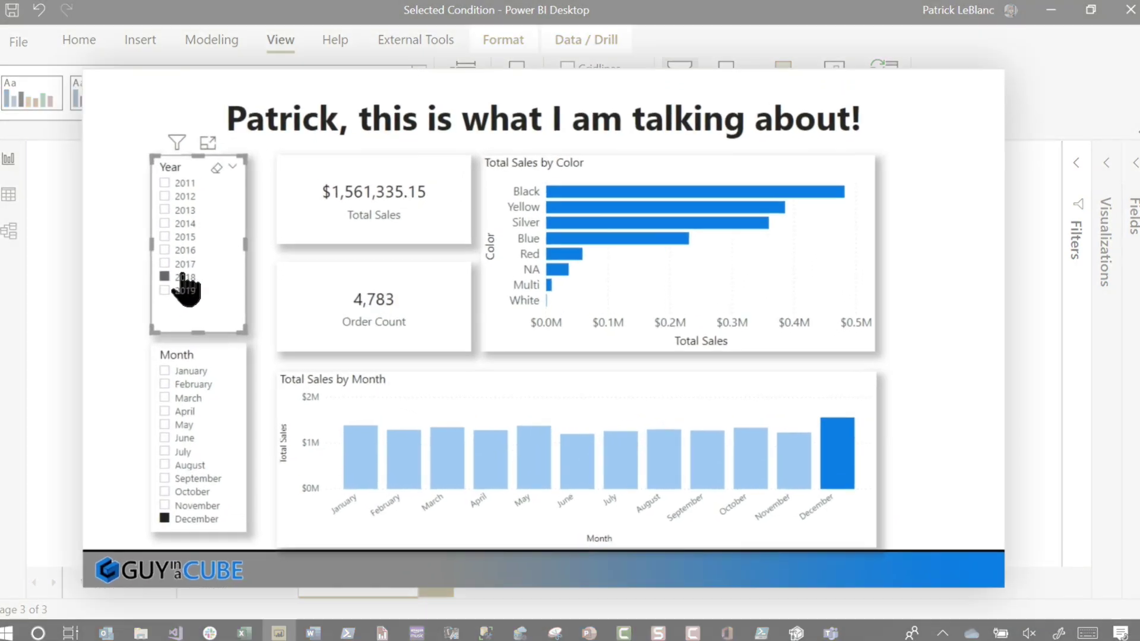
ctrl+click(178, 397)
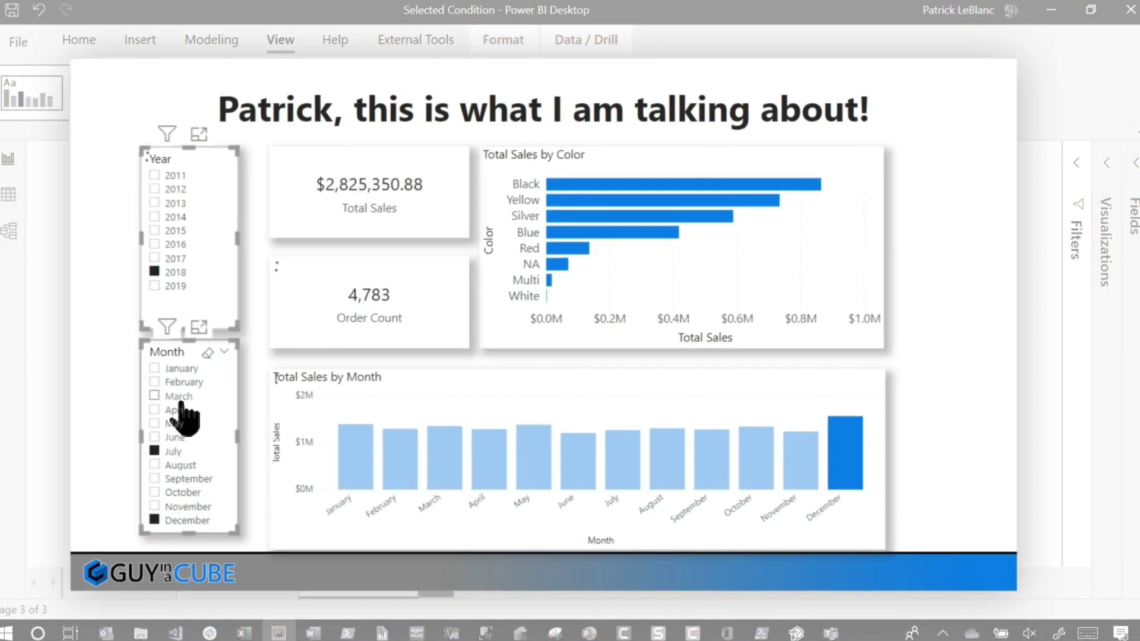
ctrl+click(176, 452)
ctrl+click(178, 465)
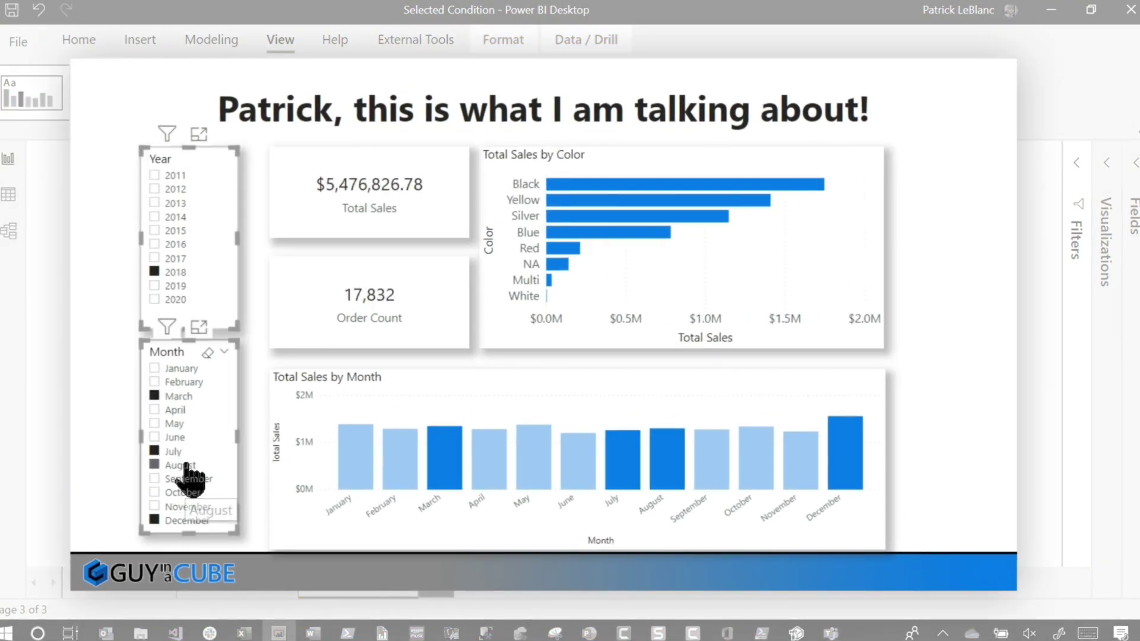
click(207, 353)
click(174, 423)
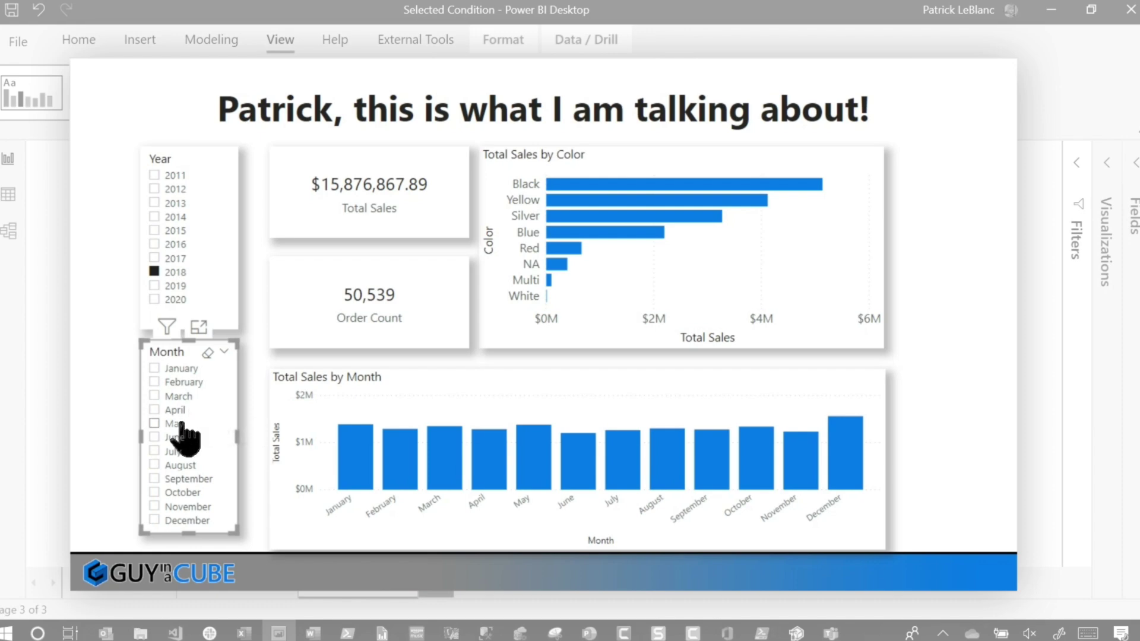
ctrl+click(171, 493)
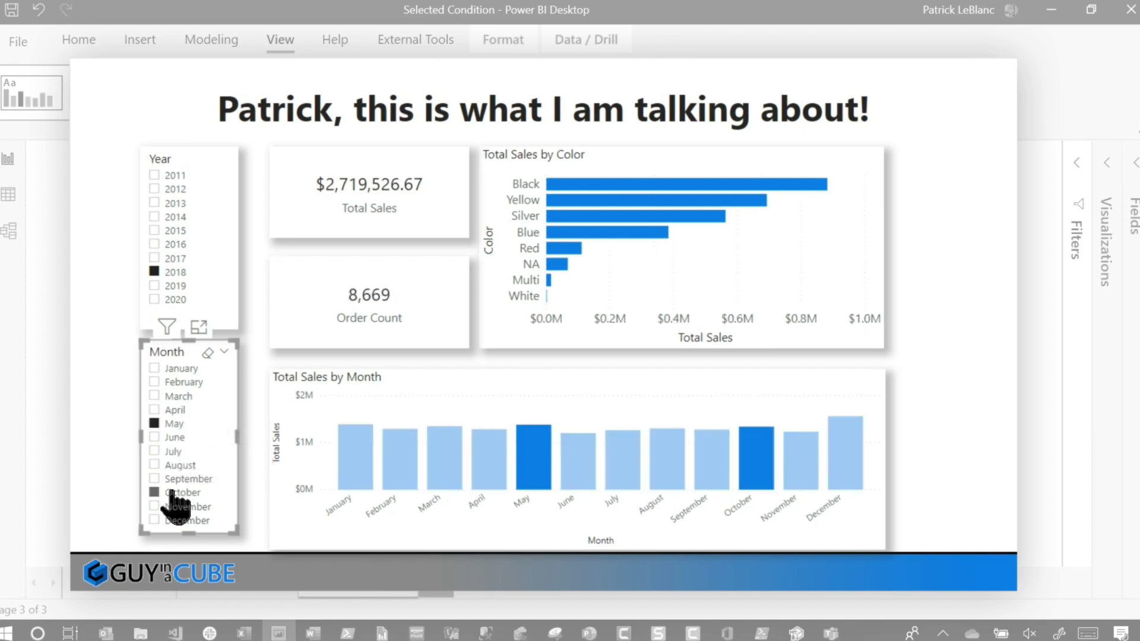